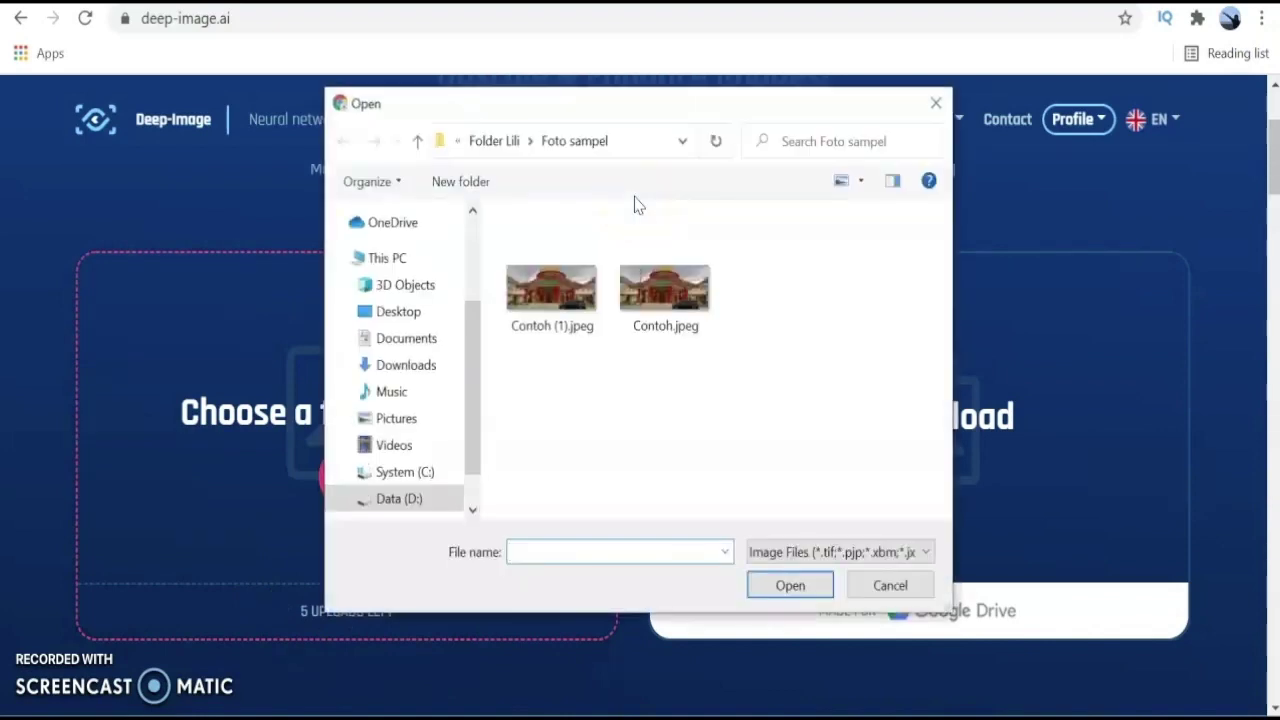
- Upload the photo Contoh.jpeg from the Foto sampel folder for enhancement
{"action": "left_click", "coordinate": [663, 312]}
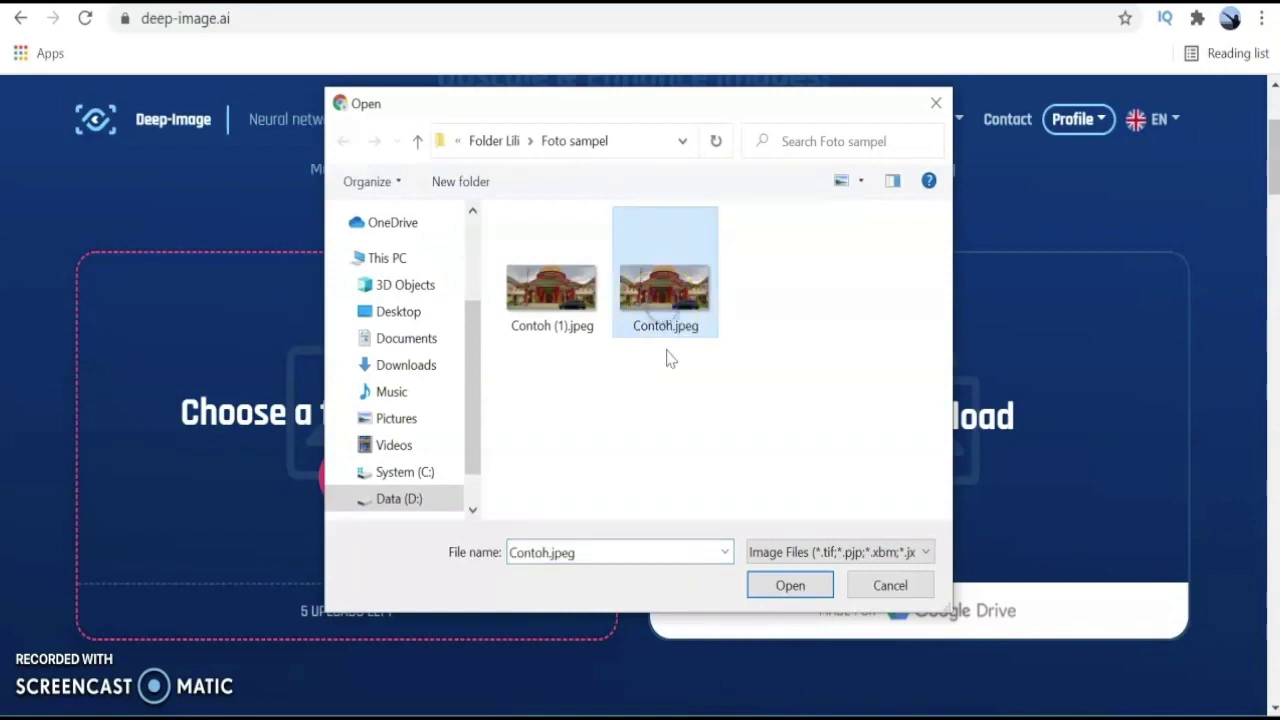
{"action": "left_click", "coordinate": [778, 588]}
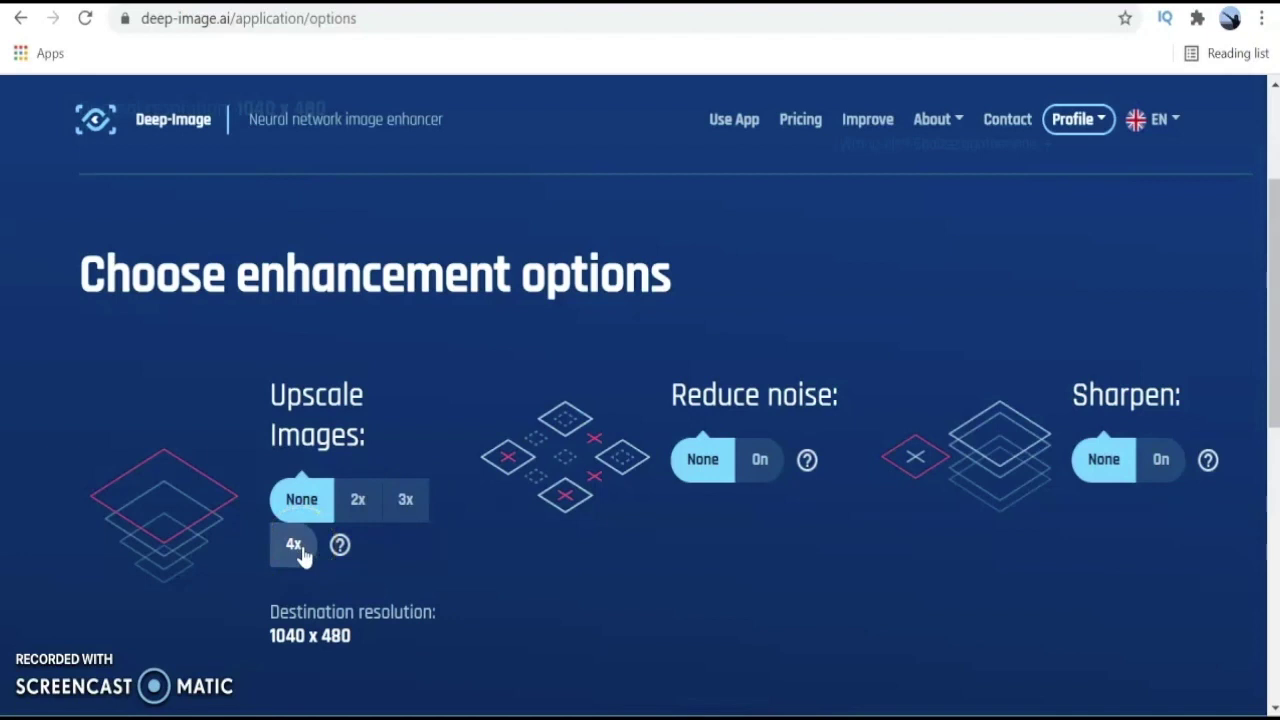
- Try the 2x and 3x upscaling factors, settle on 4x, and turn on noise reduction and sharpening
{"action": "left_click", "coordinate": [355, 515]}
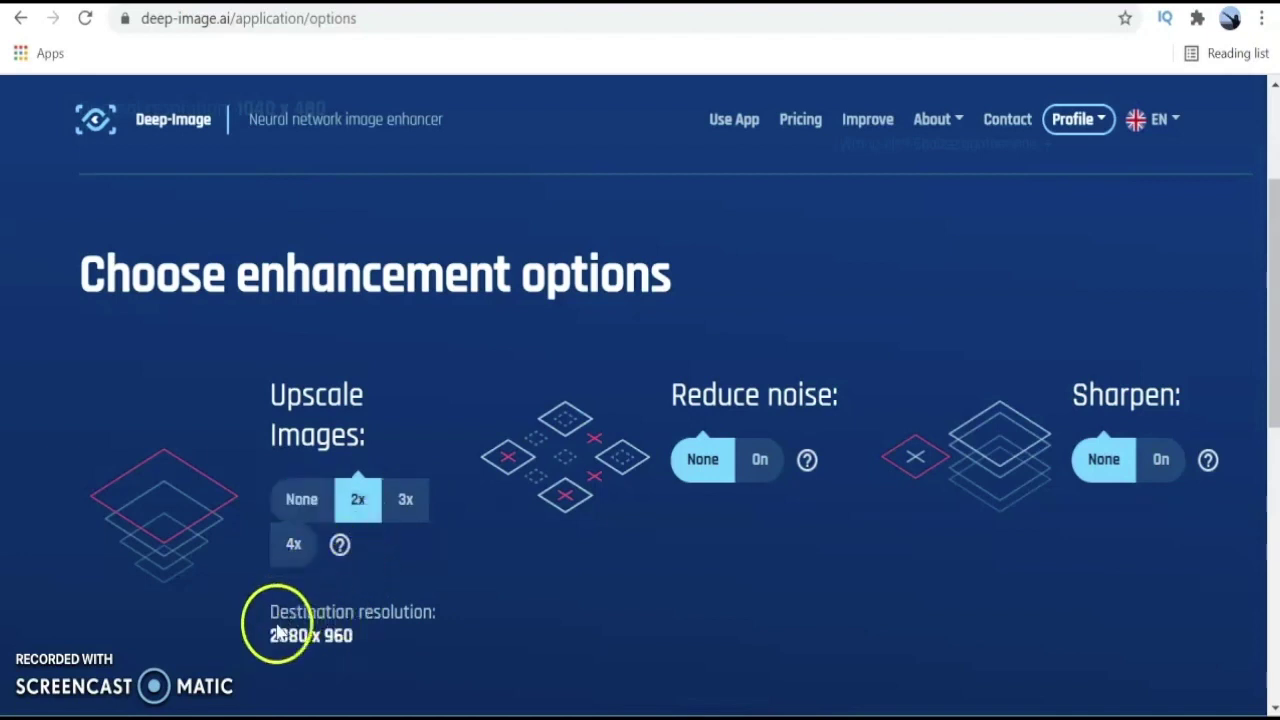
{"action": "left_click", "coordinate": [405, 515]}
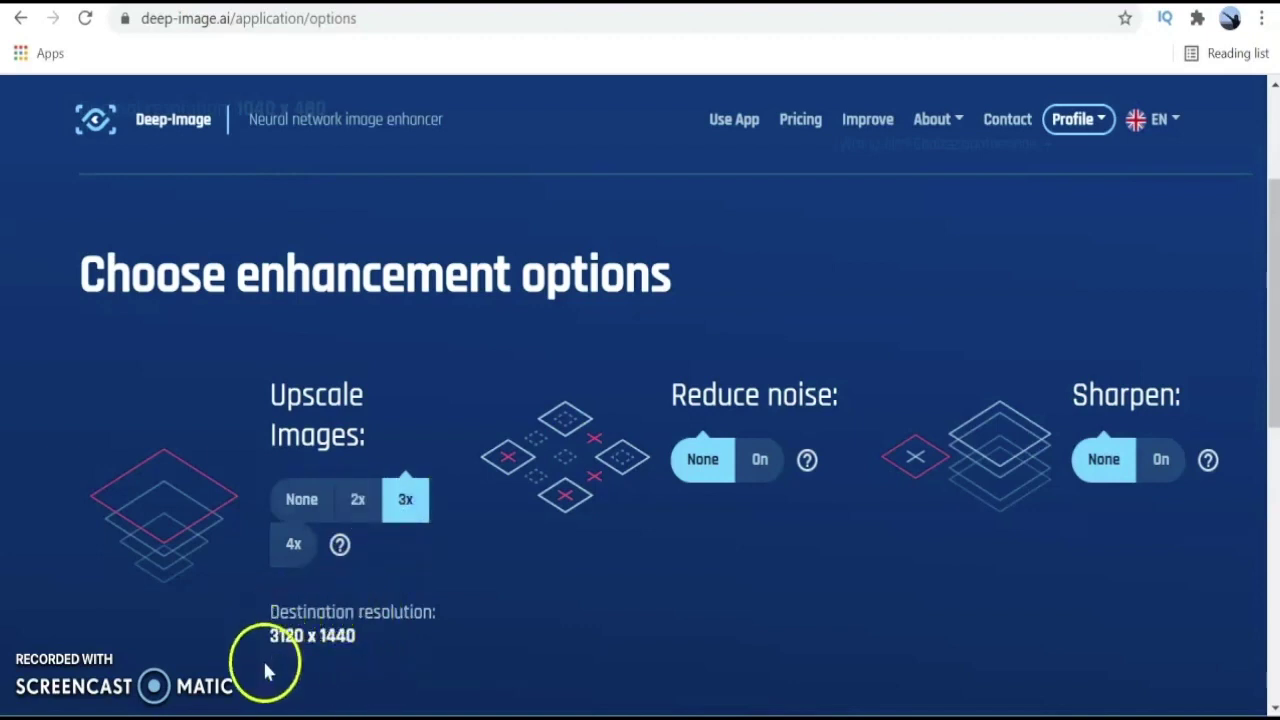
{"action": "left_click", "coordinate": [293, 548]}
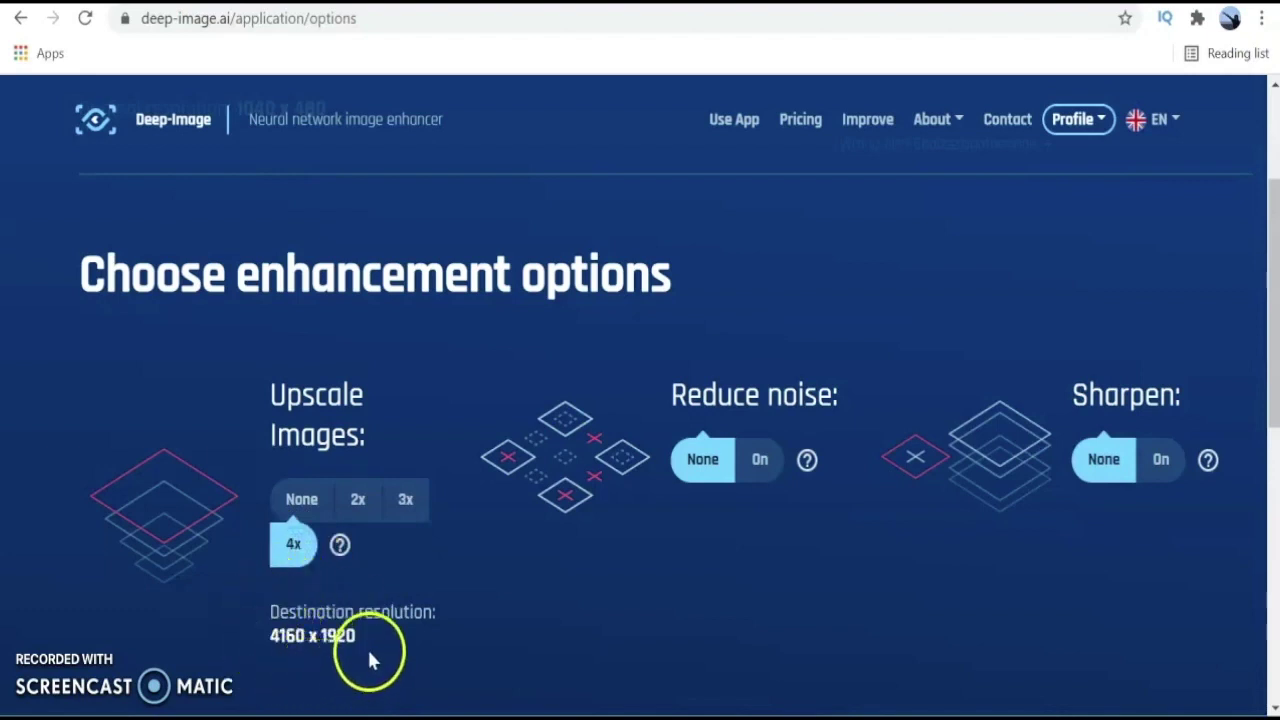
{"action": "left_click", "coordinate": [755, 470]}
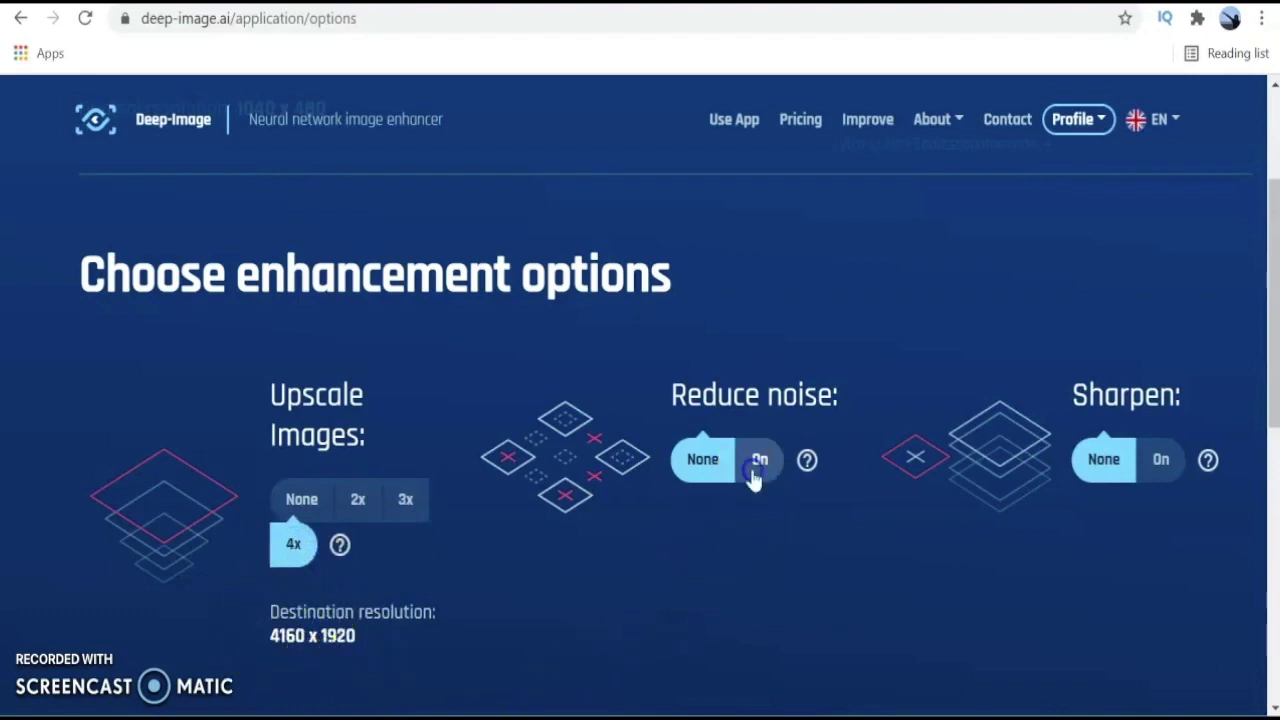
{"action": "left_click", "coordinate": [1168, 472]}
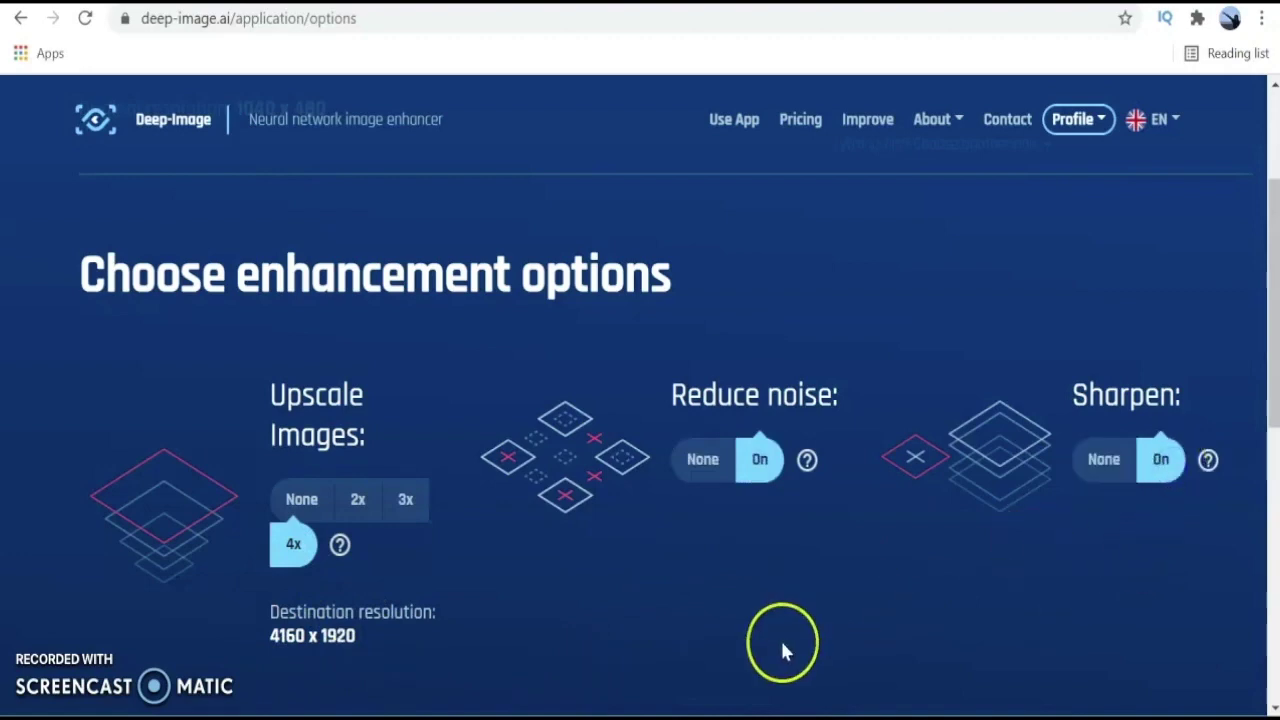
- Start enhancing the uploaded image with the chosen options, leaving the email notification enabled
{"action": "scroll", "coordinate": [783, 650], "scroll_direction": "down", "scroll_amount": 2}
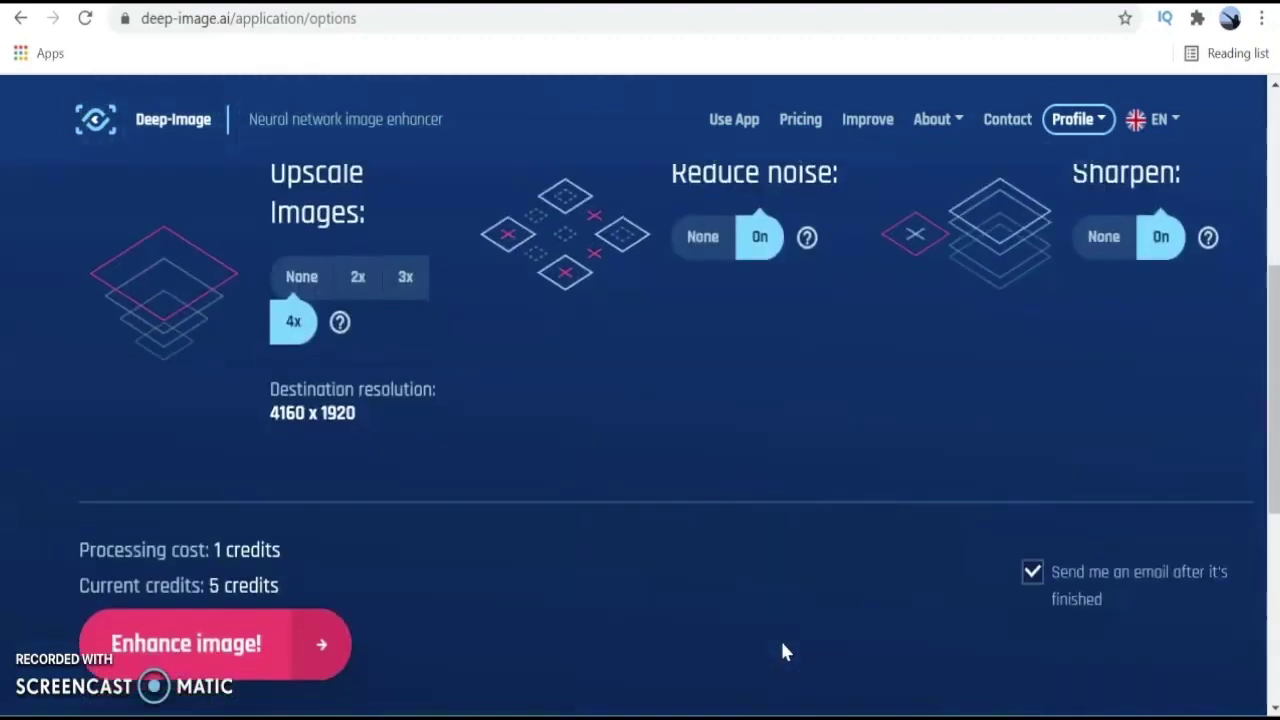
{"action": "scroll", "coordinate": [766, 614], "scroll_direction": "down", "scroll_amount": 1}
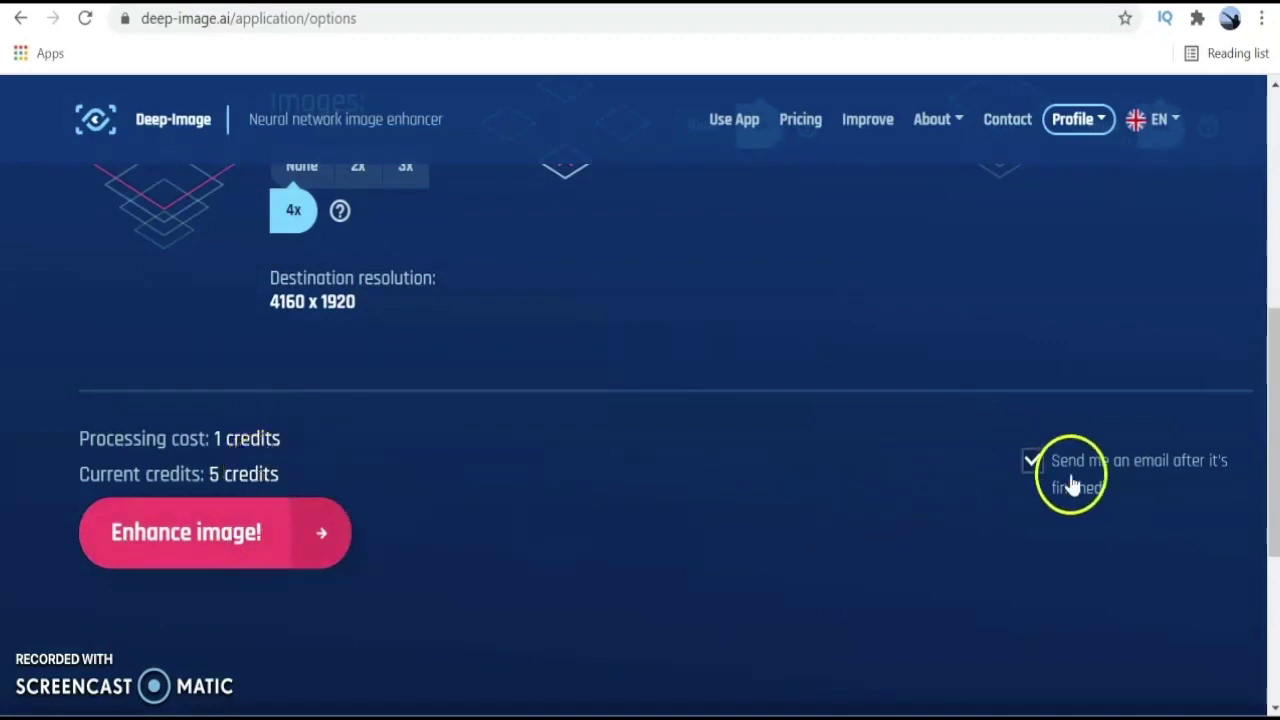
{"action": "left_click", "coordinate": [212, 545]}
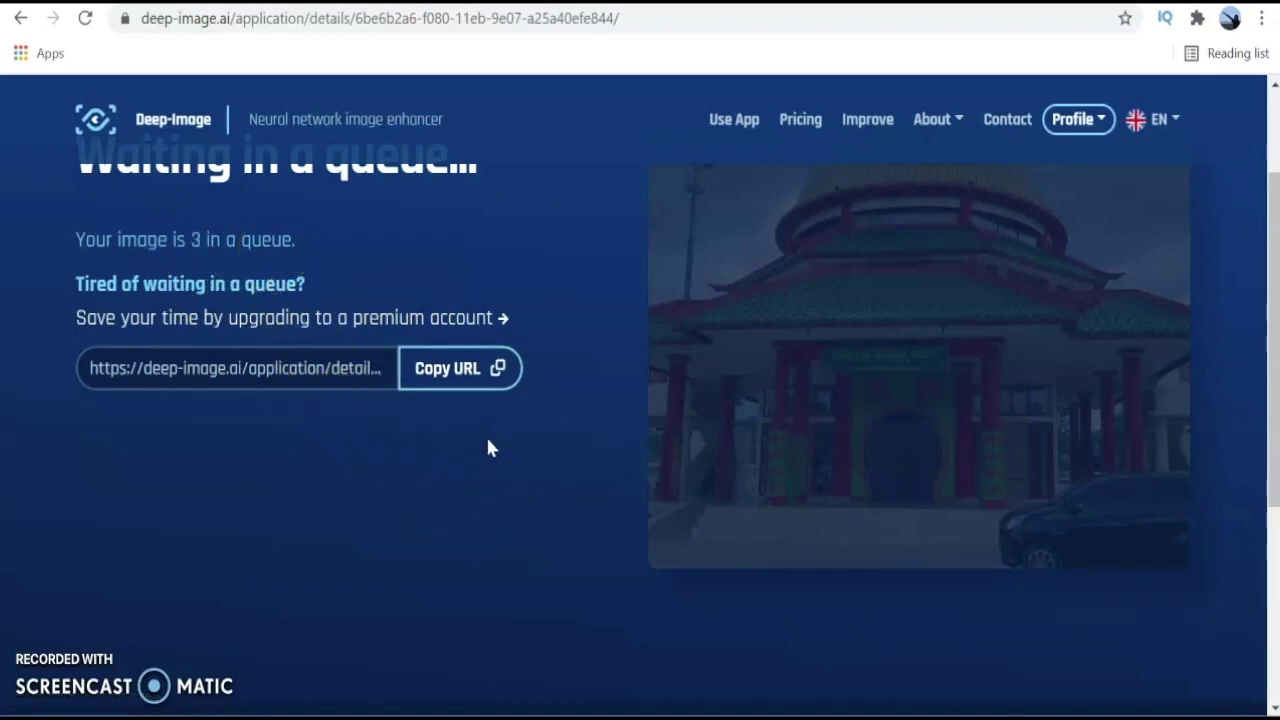
- Copy the URL of the image's processing page
{"action": "left_click", "coordinate": [441, 367]}
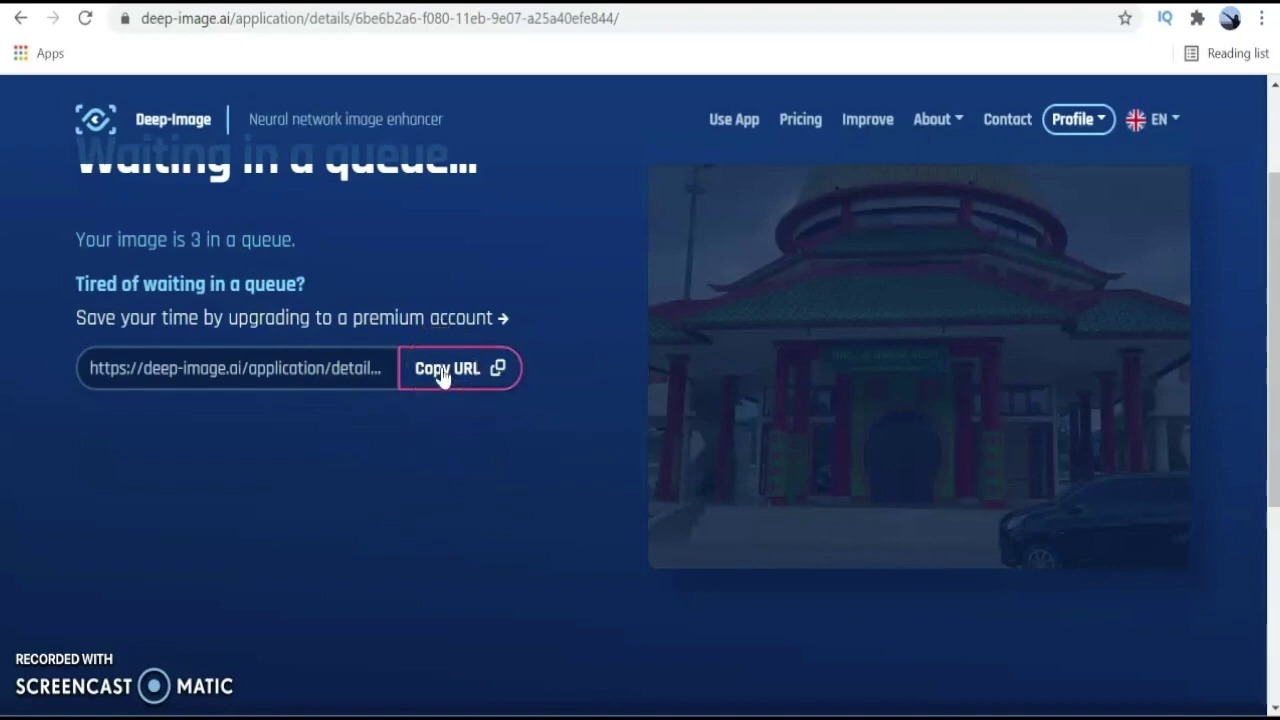
{"action": "left_click", "coordinate": [441, 370]}
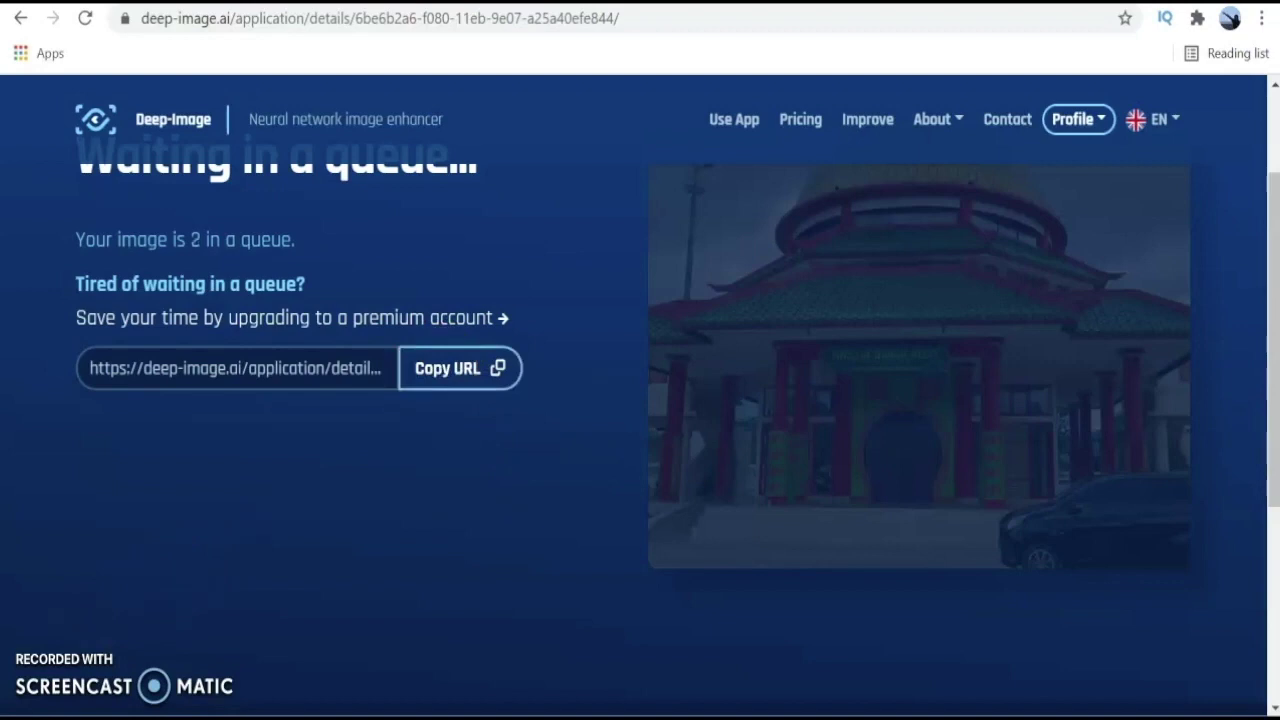
{"action": "scroll", "coordinate": [829, 440], "scroll_direction": "up", "scroll_amount": 1}
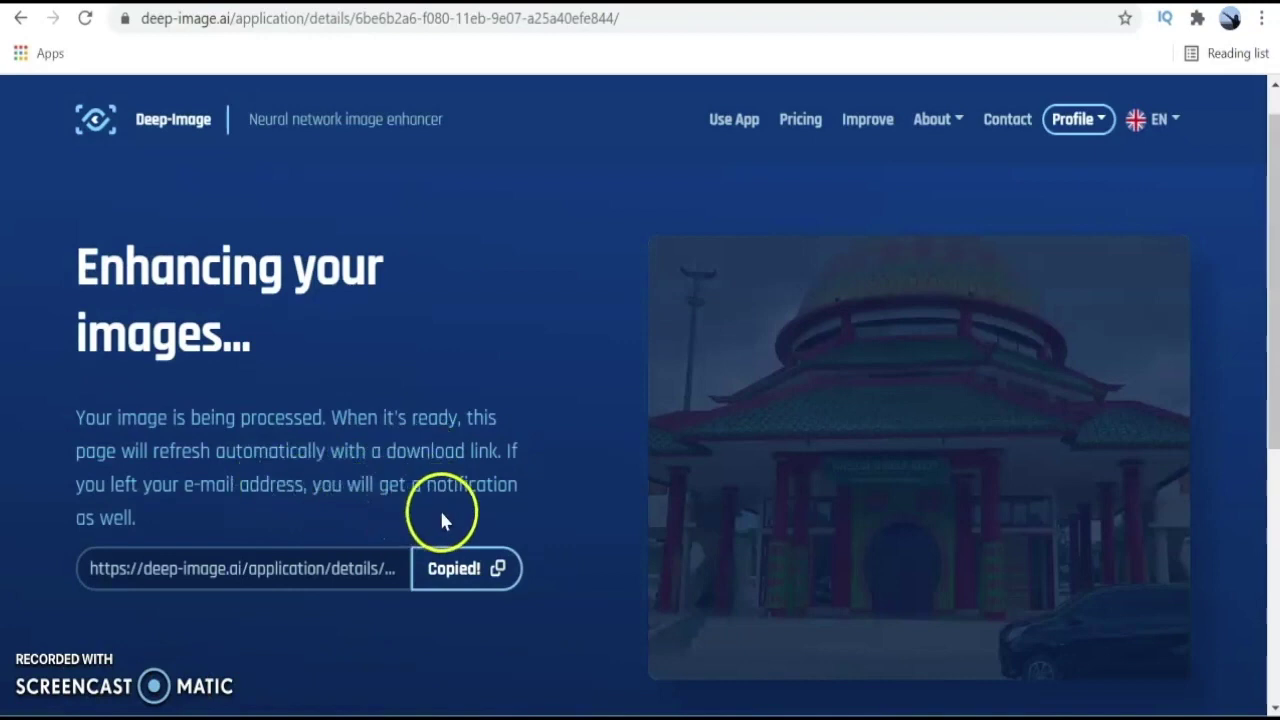
{"action": "scroll", "coordinate": [674, 505], "scroll_direction": "down", "scroll_amount": 2}
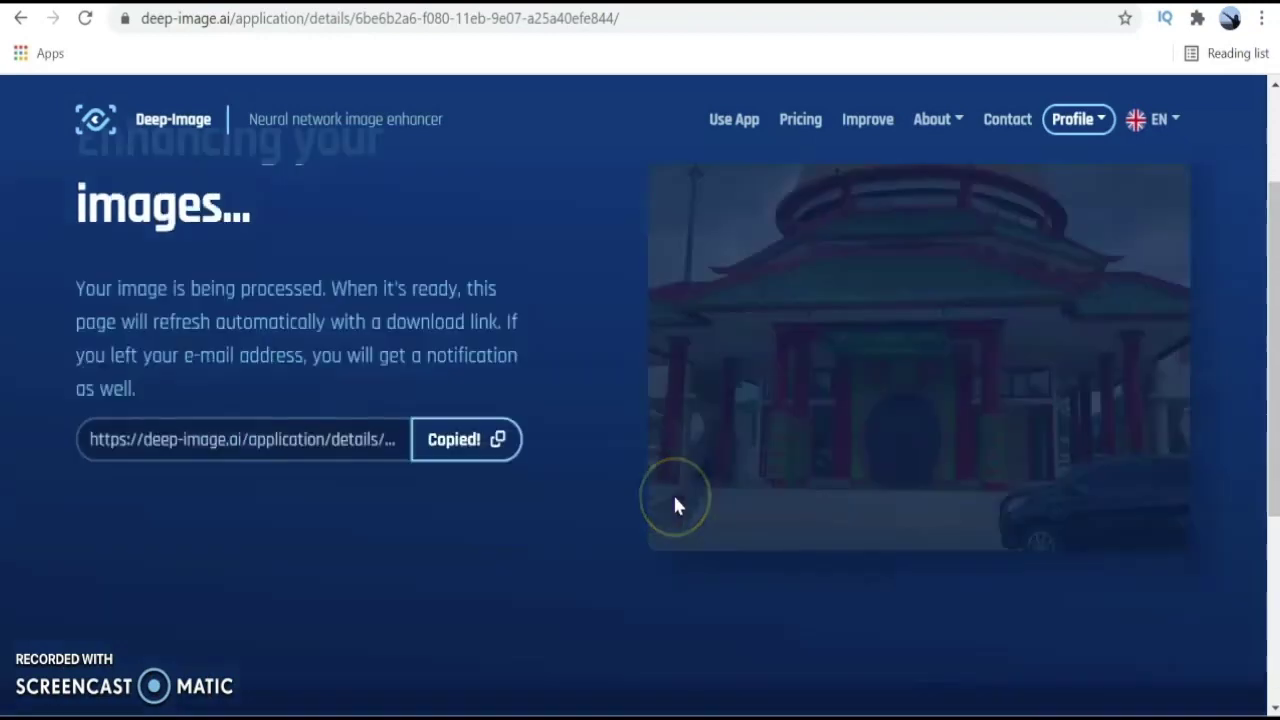
{"action": "scroll", "coordinate": [674, 505], "scroll_direction": "down", "scroll_amount": 1}
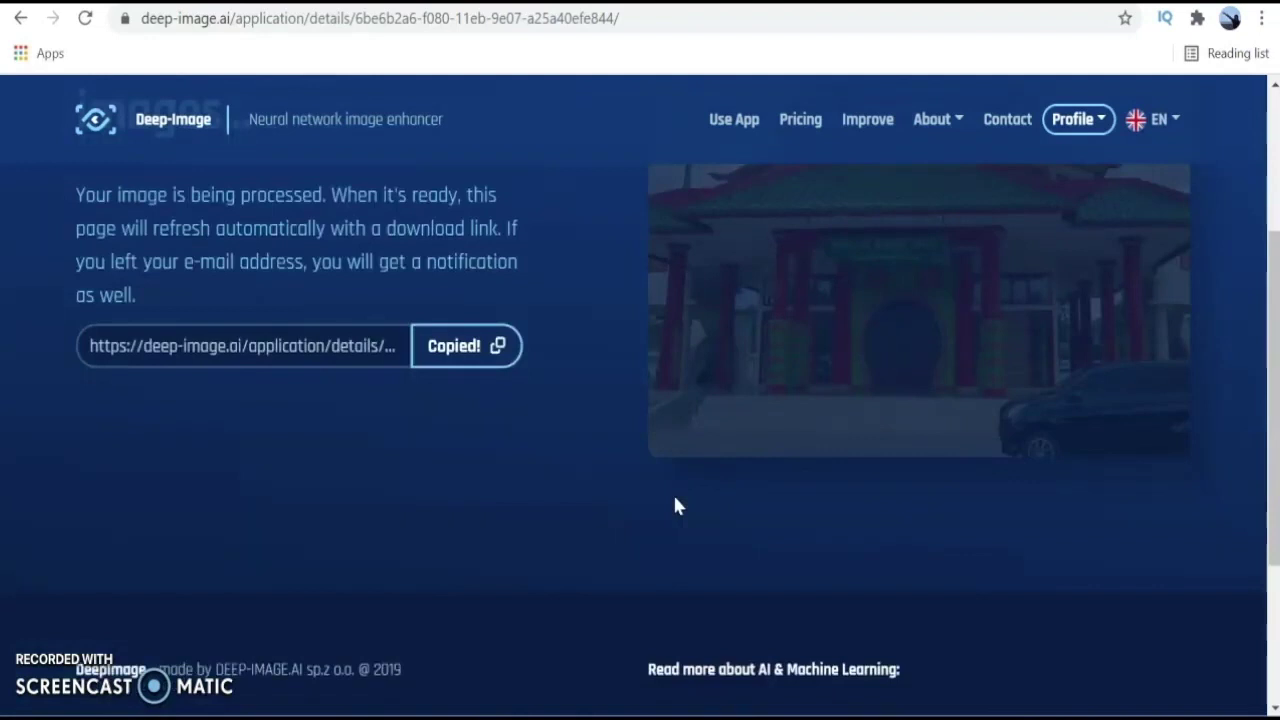
{"action": "scroll", "coordinate": [674, 505], "scroll_direction": "up", "scroll_amount": 1}
{"action": "scroll", "coordinate": [674, 505], "scroll_direction": "up", "scroll_amount": 1}
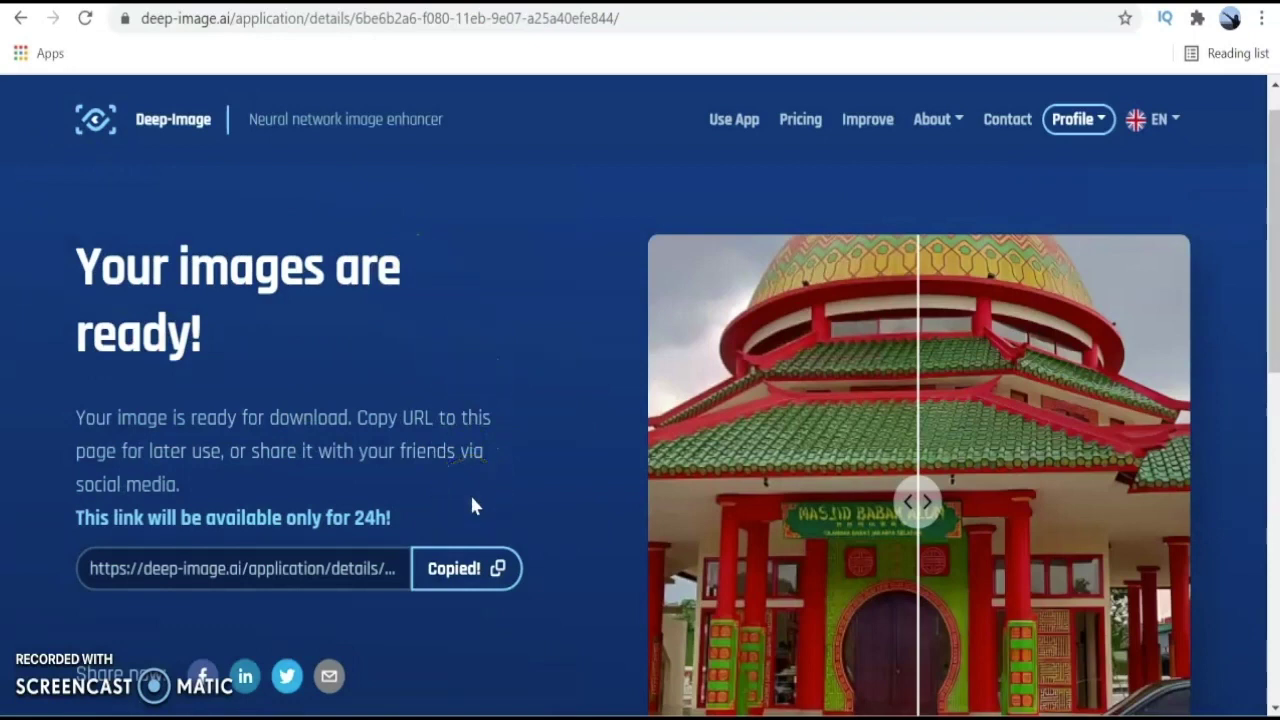
{"action": "left_click", "coordinate": [596, 520]}
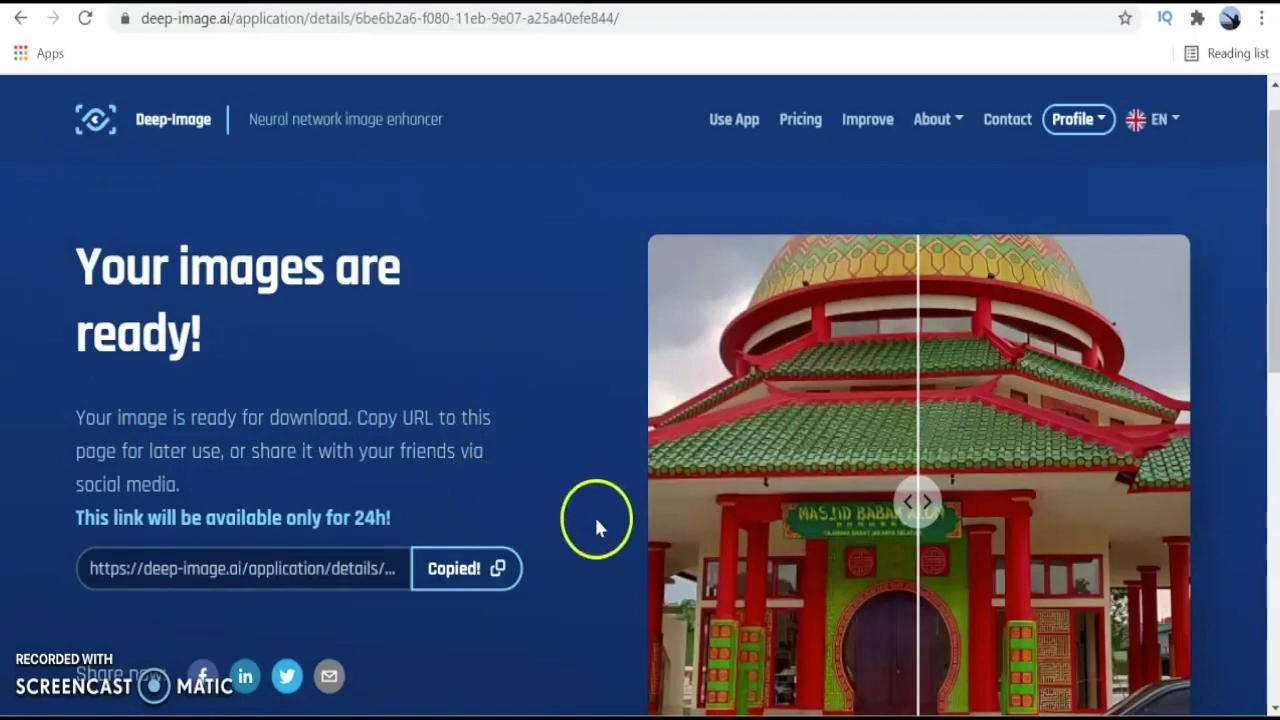
- Download the enhanced image and save it in the Foto sampel folder as deepimageai.jpeg
{"action": "scroll", "coordinate": [596, 520], "scroll_direction": "down", "scroll_amount": 3}
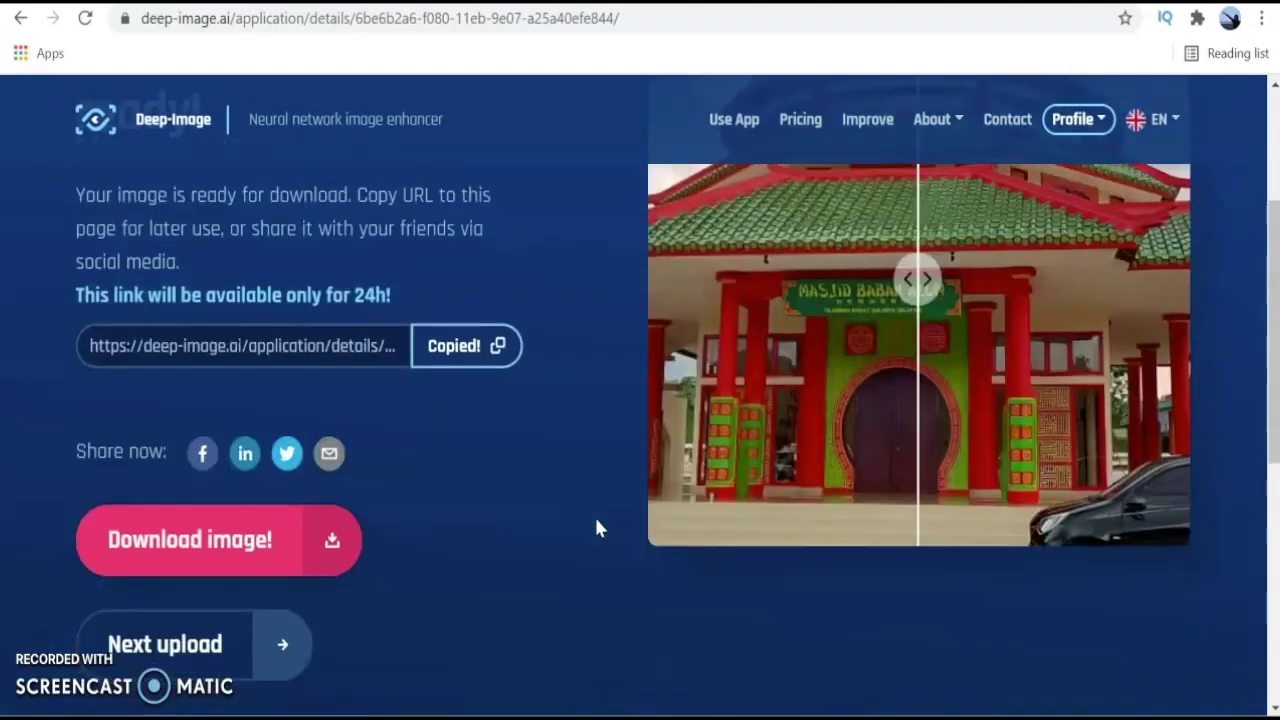
{"action": "left_click", "coordinate": [333, 545]}
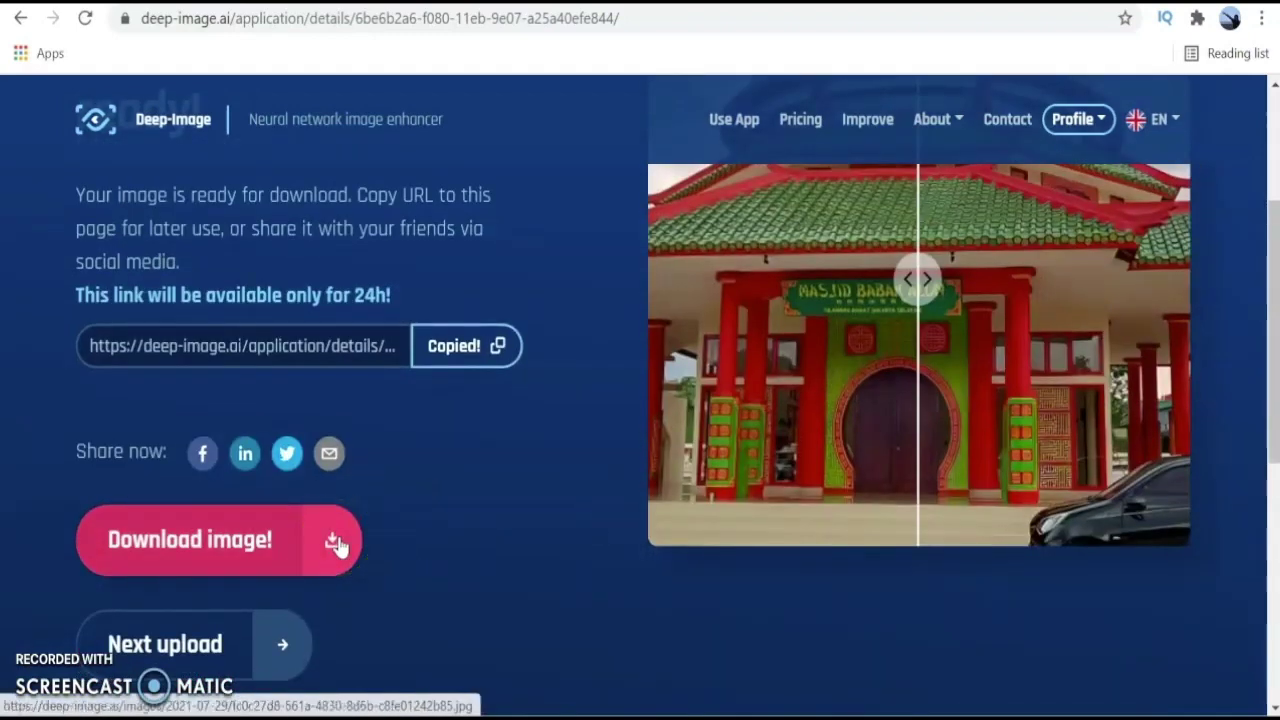
{"action": "left_click", "coordinate": [337, 542]}
{"action": "left_click", "coordinate": [475, 534]}
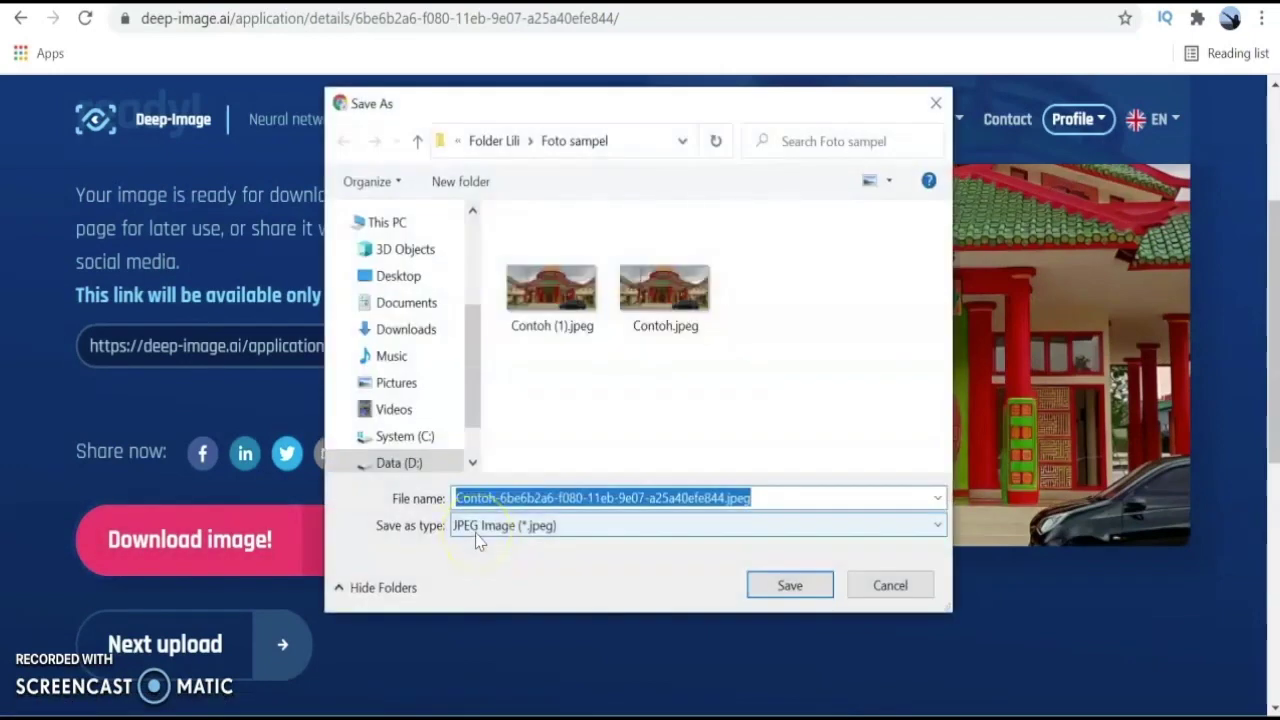
{"action": "left_click", "coordinate": [727, 498]}
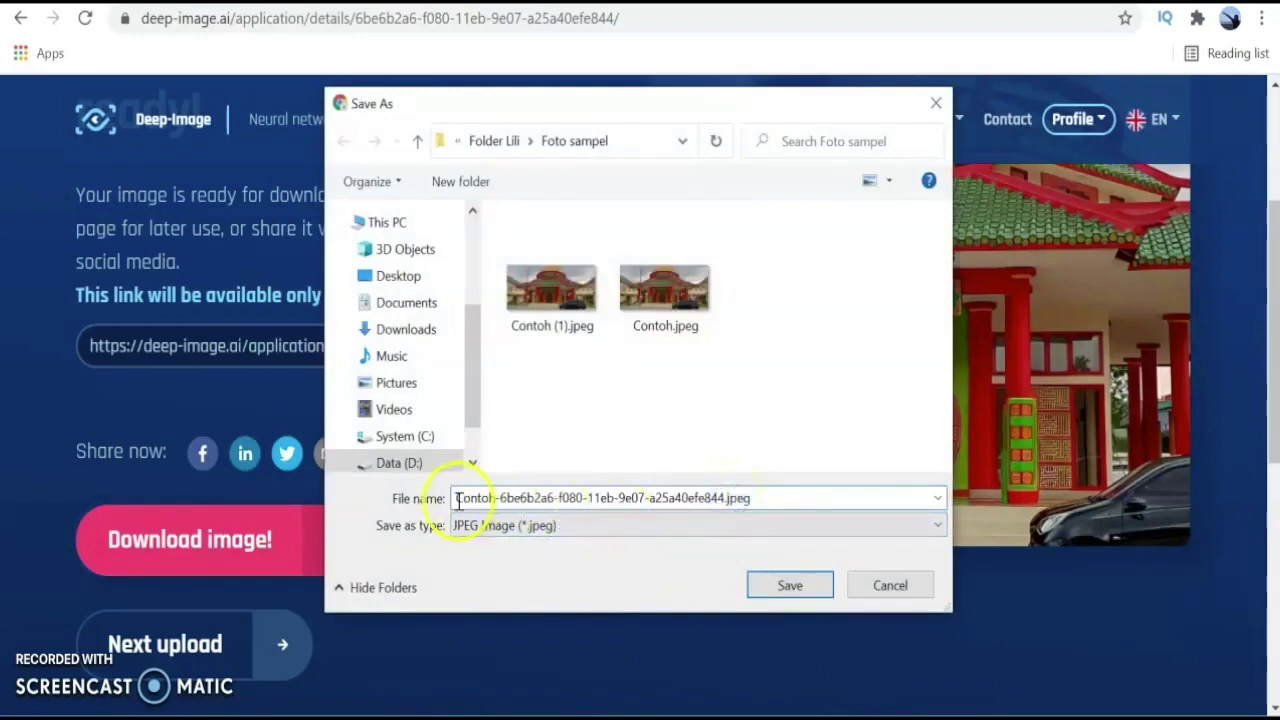
{"action": "left_click_drag", "start_coordinate": [456, 498], "coordinate": [725, 503]}
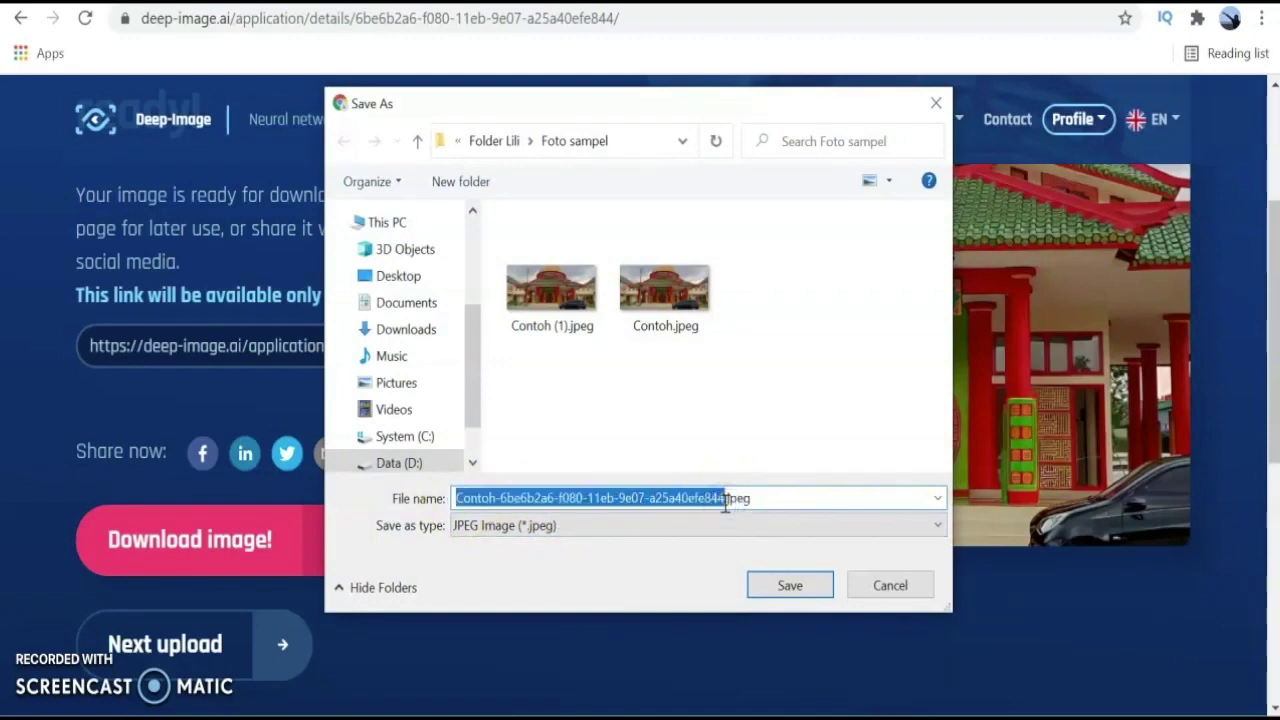
{"action": "type", "text": "deepim"}
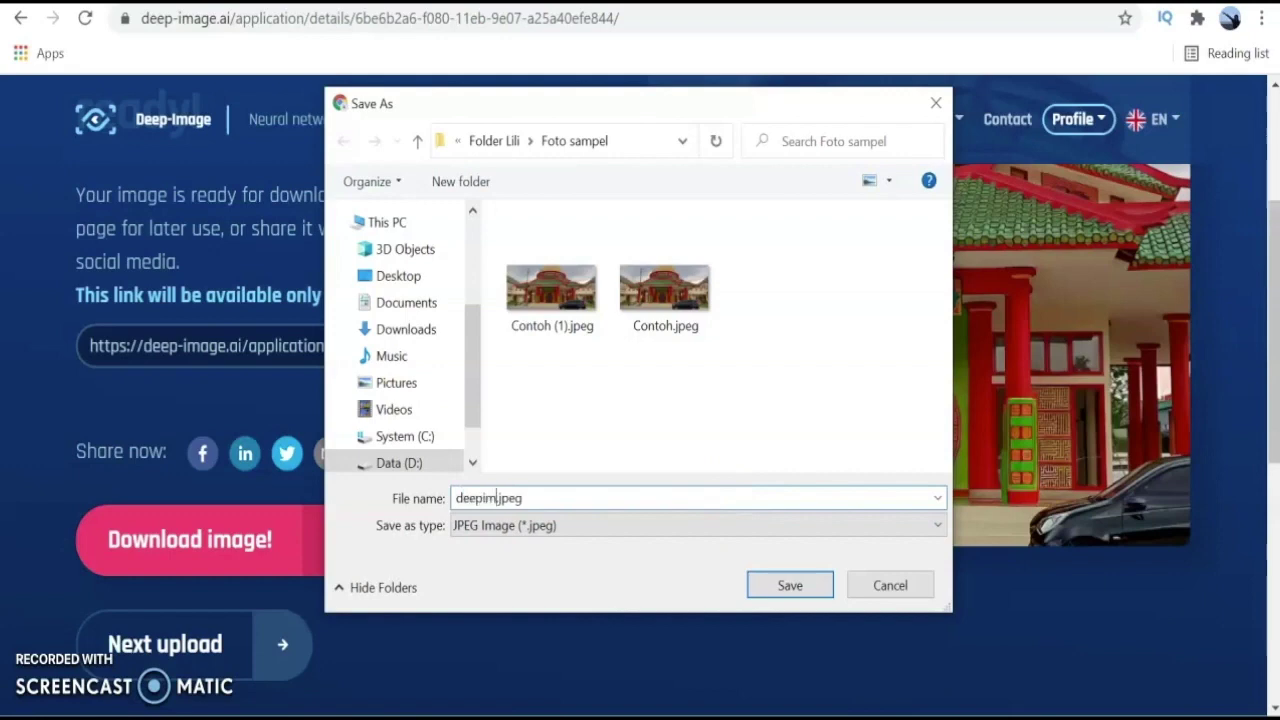
{"action": "type", "text": "age"}
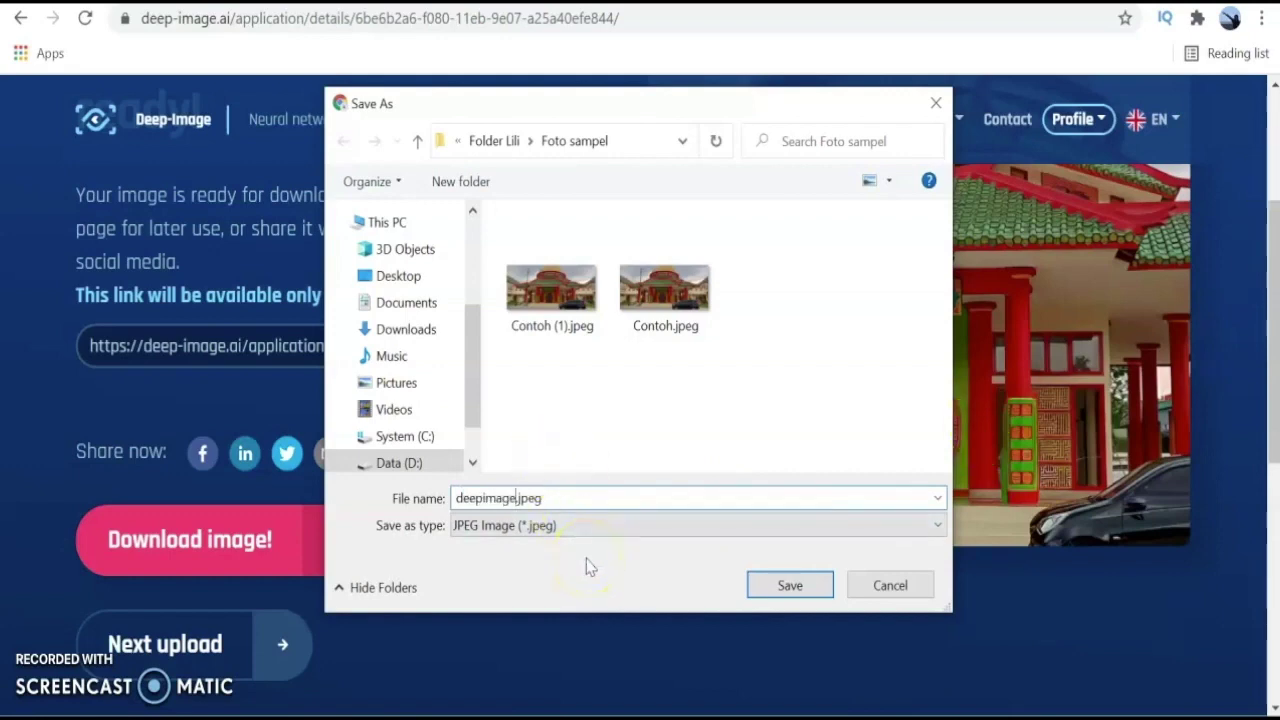
{"action": "type", "text": "ai"}
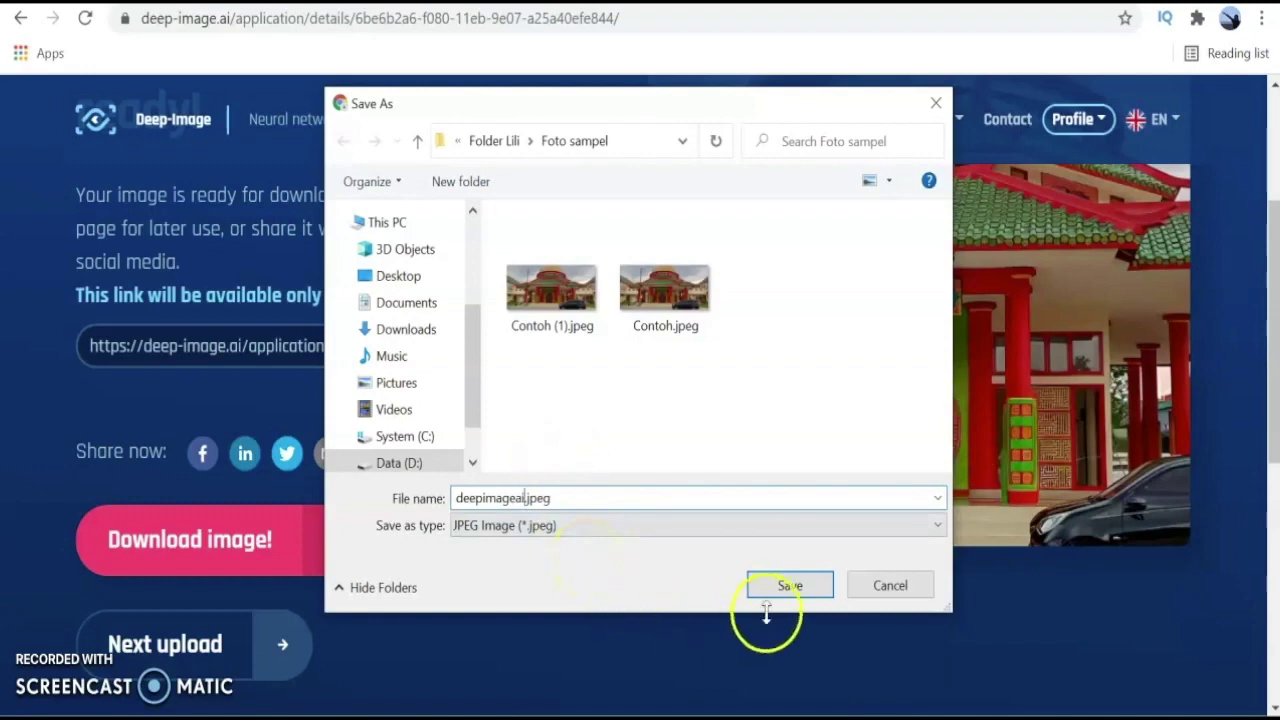
{"action": "left_click", "coordinate": [810, 588]}
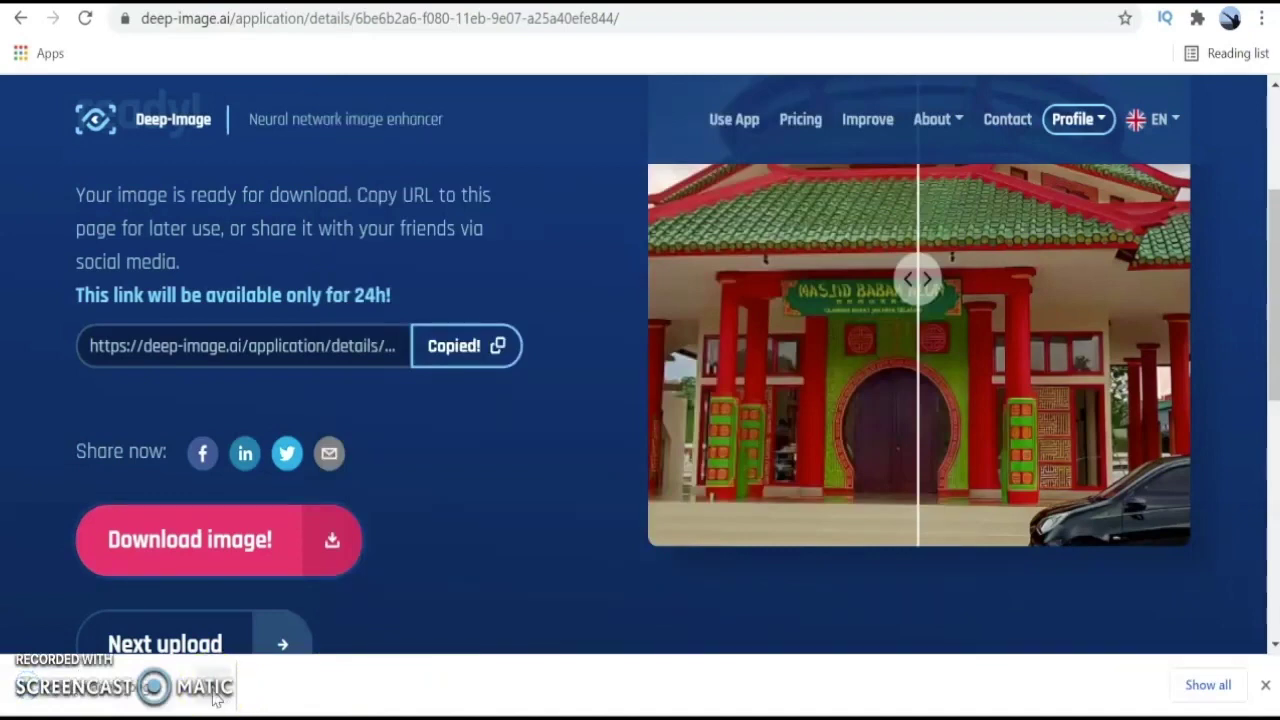
- Show the downloaded deepimageai.jpeg in its folder in File Explorer
{"action": "left_click", "coordinate": [213, 697]}
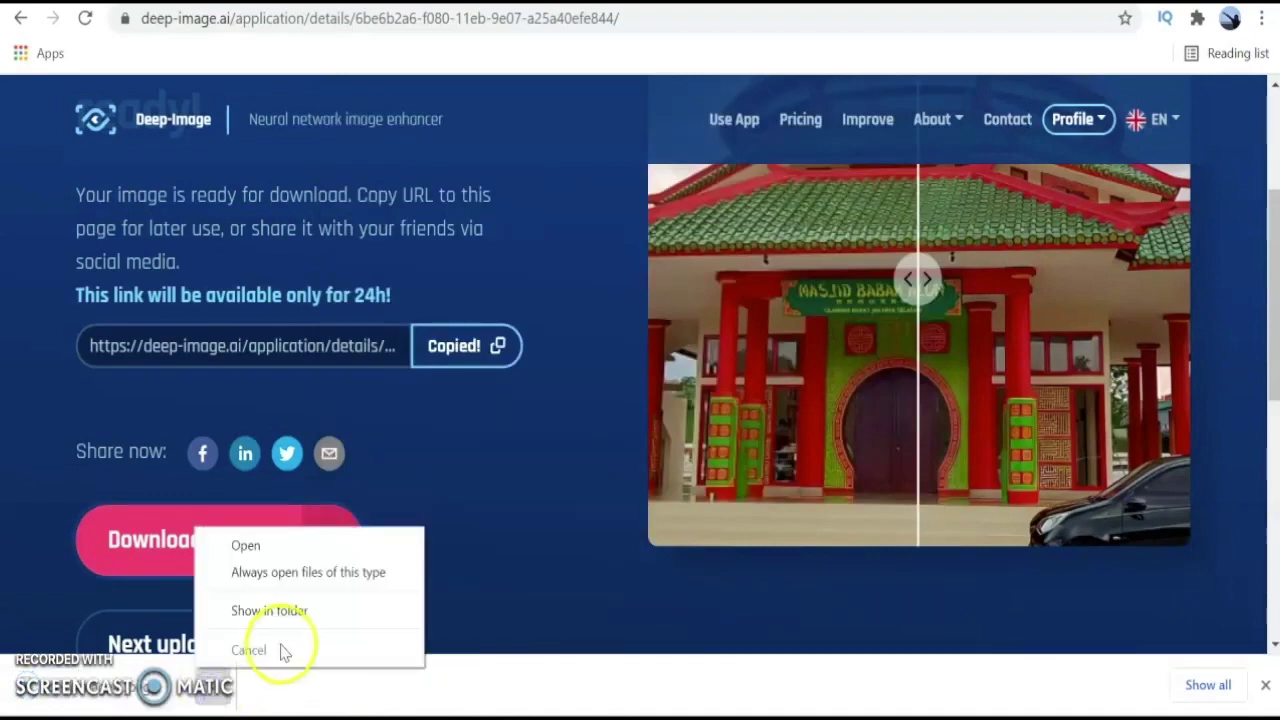
{"action": "left_click", "coordinate": [300, 607]}
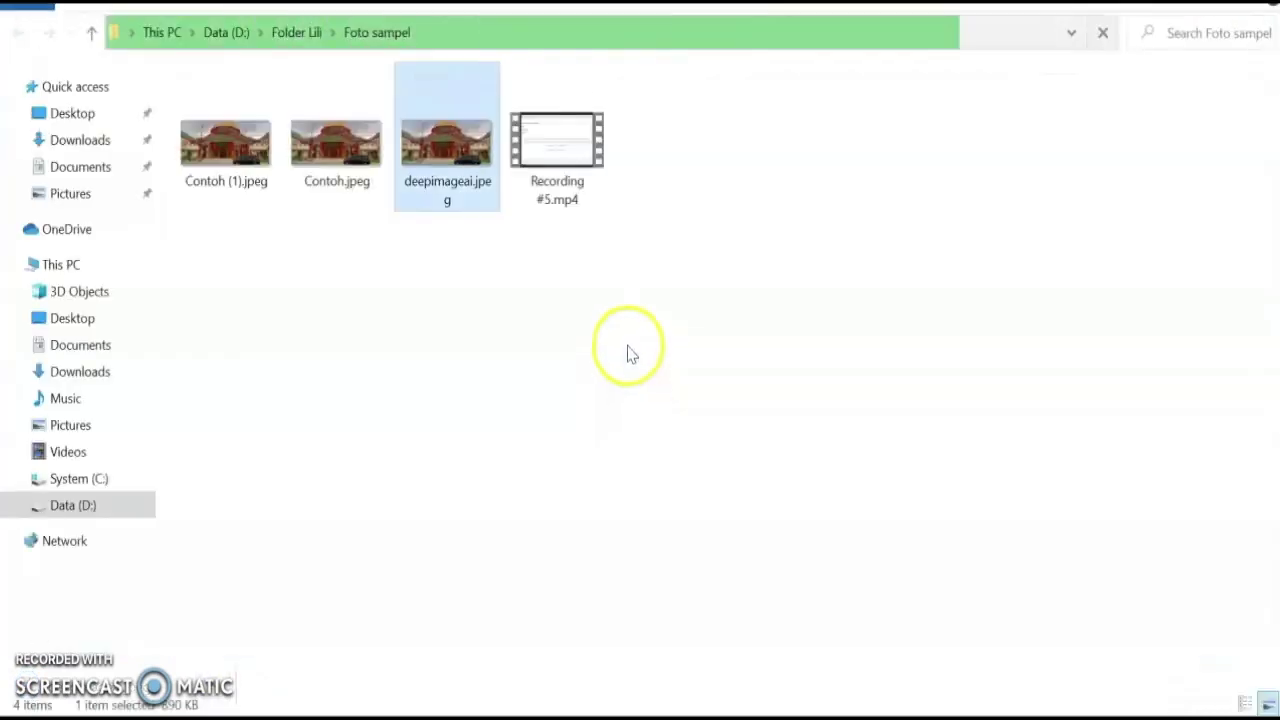
- Check the pixel dimensions of deepimageai.jpeg in its detailed file properties, and close the properties
{"action": "double_click", "coordinate": [457, 200]}
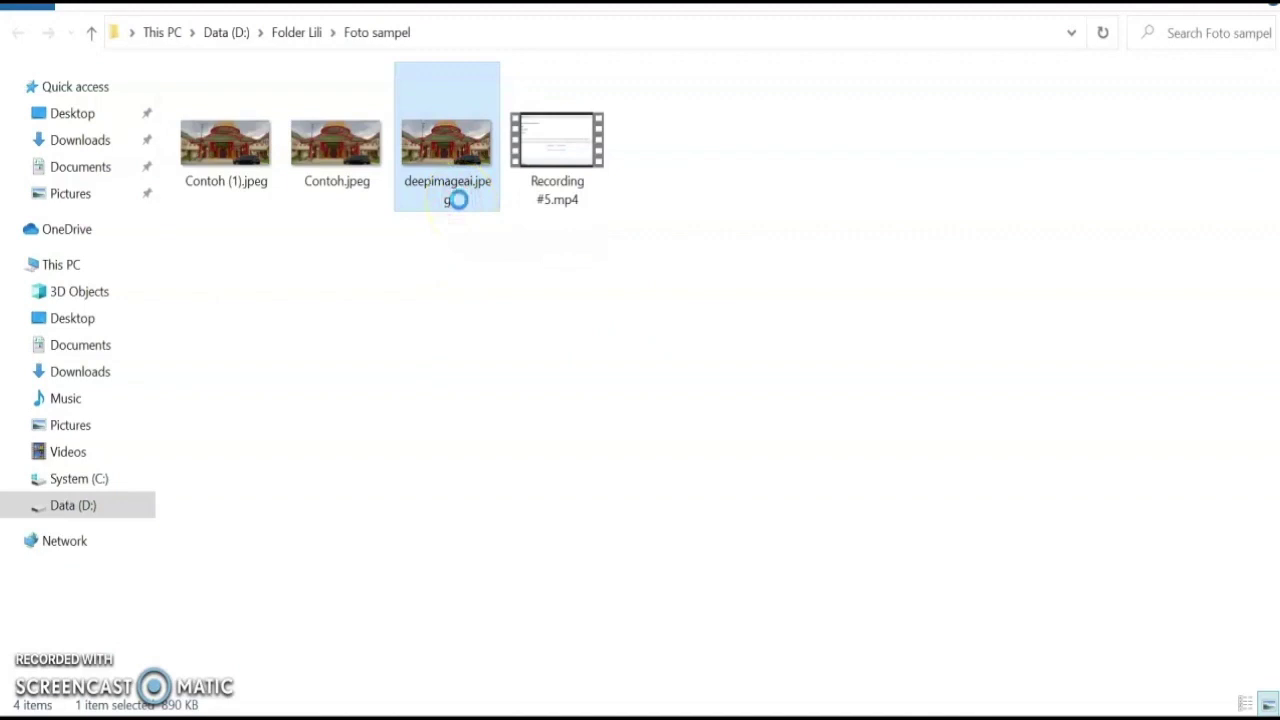
{"action": "right_click", "coordinate": [457, 200]}
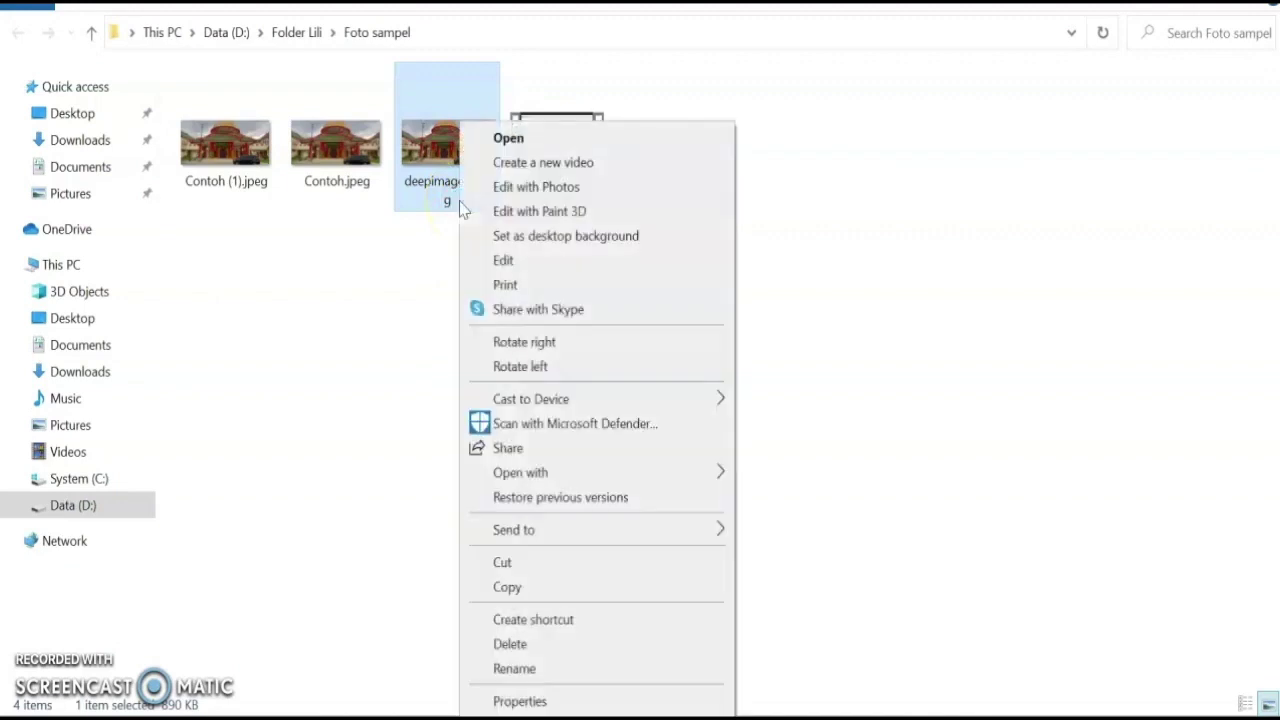
{"action": "left_click", "coordinate": [550, 703]}
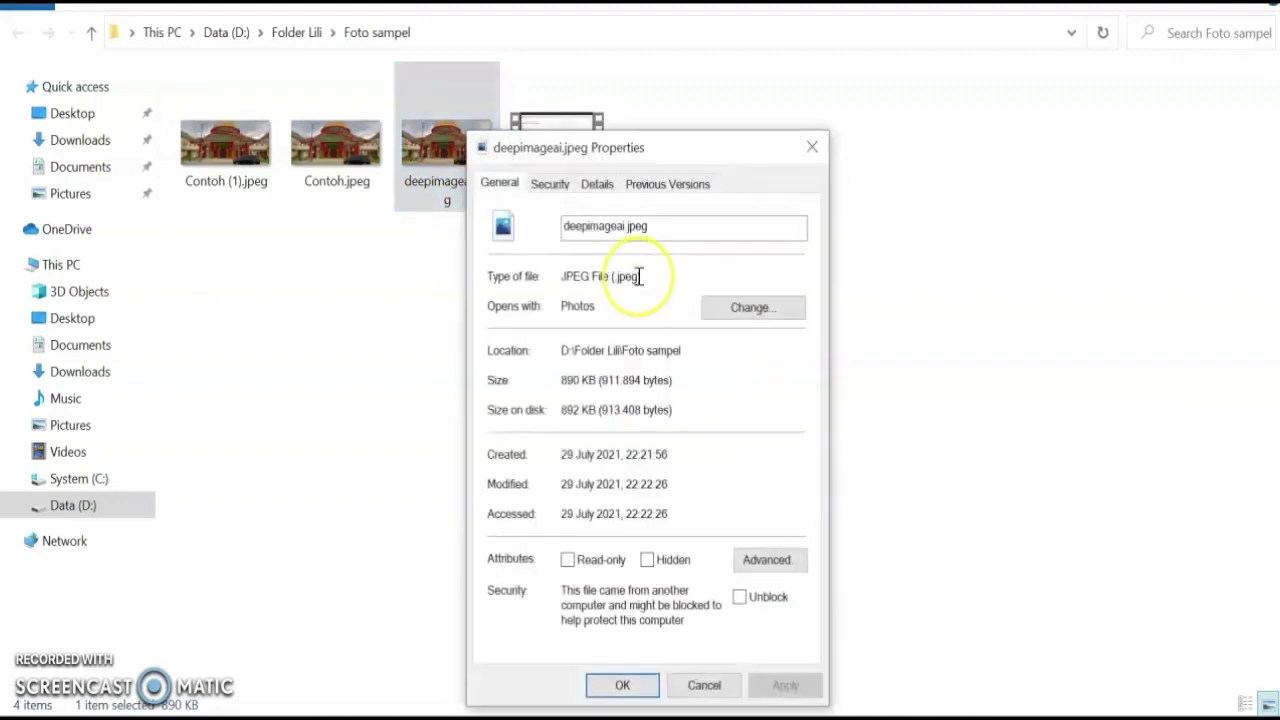
{"action": "left_click", "coordinate": [598, 186]}
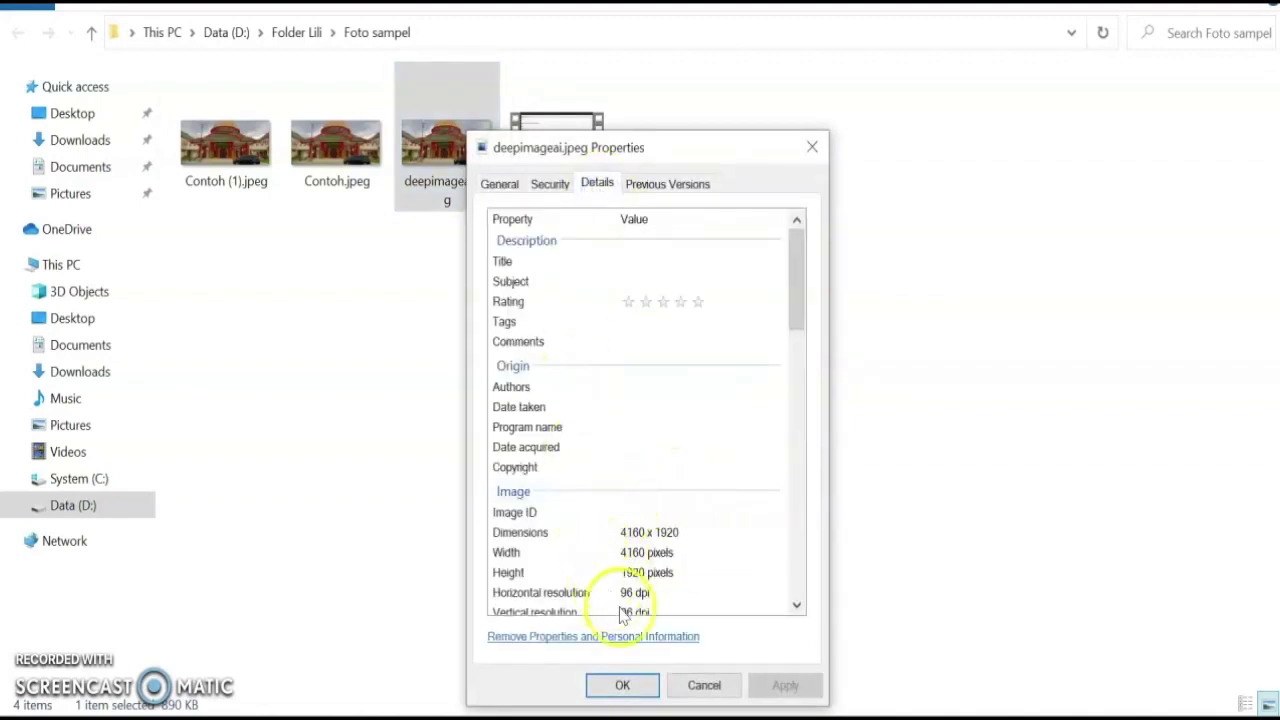
{"action": "left_click", "coordinate": [613, 686]}
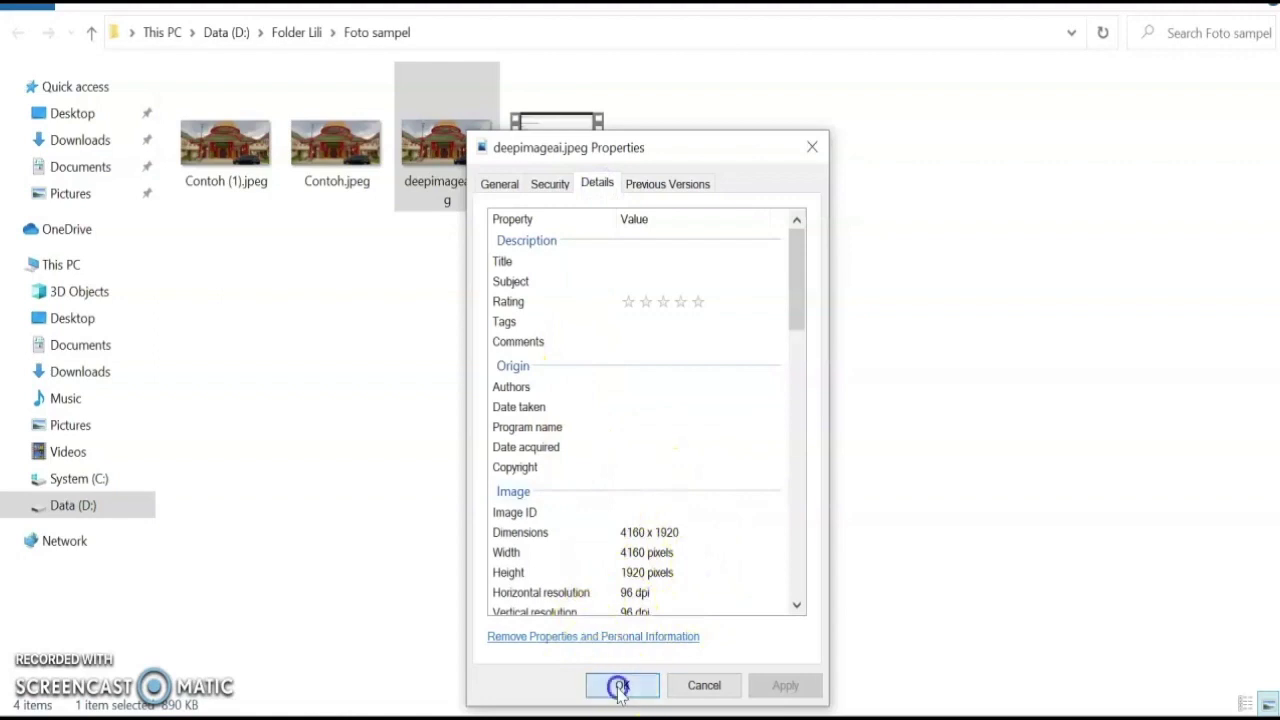
- Open deepimageai.jpeg in Paint in a maximized window and zoom out to examine the enhanced image
{"action": "right_click", "coordinate": [463, 205]}
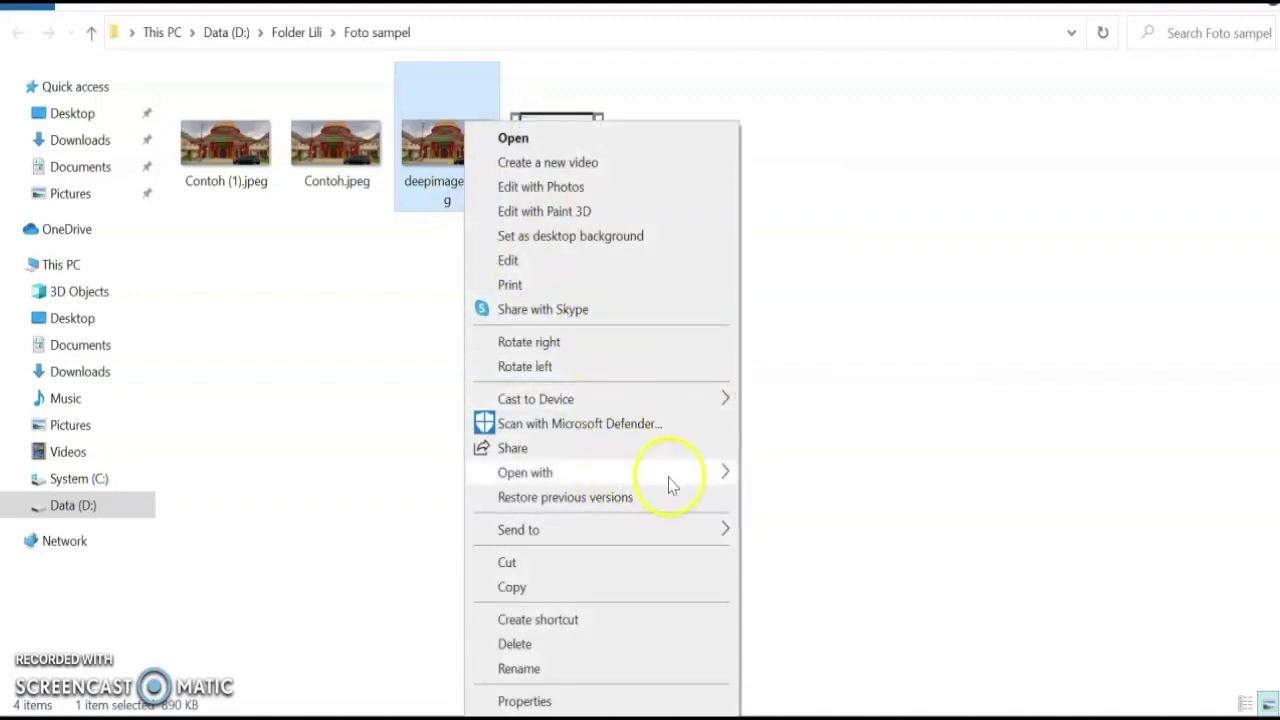
{"action": "mouse_move", "coordinate": [726, 476]}
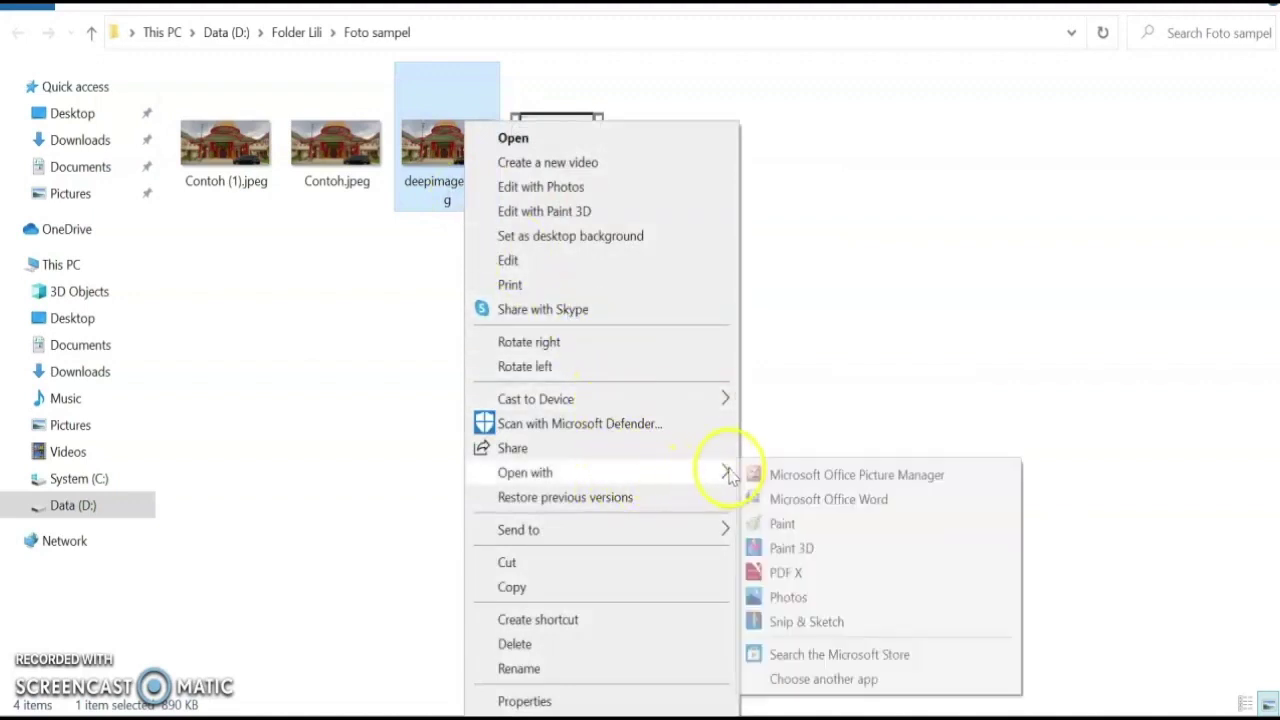
{"action": "left_click", "coordinate": [784, 523]}
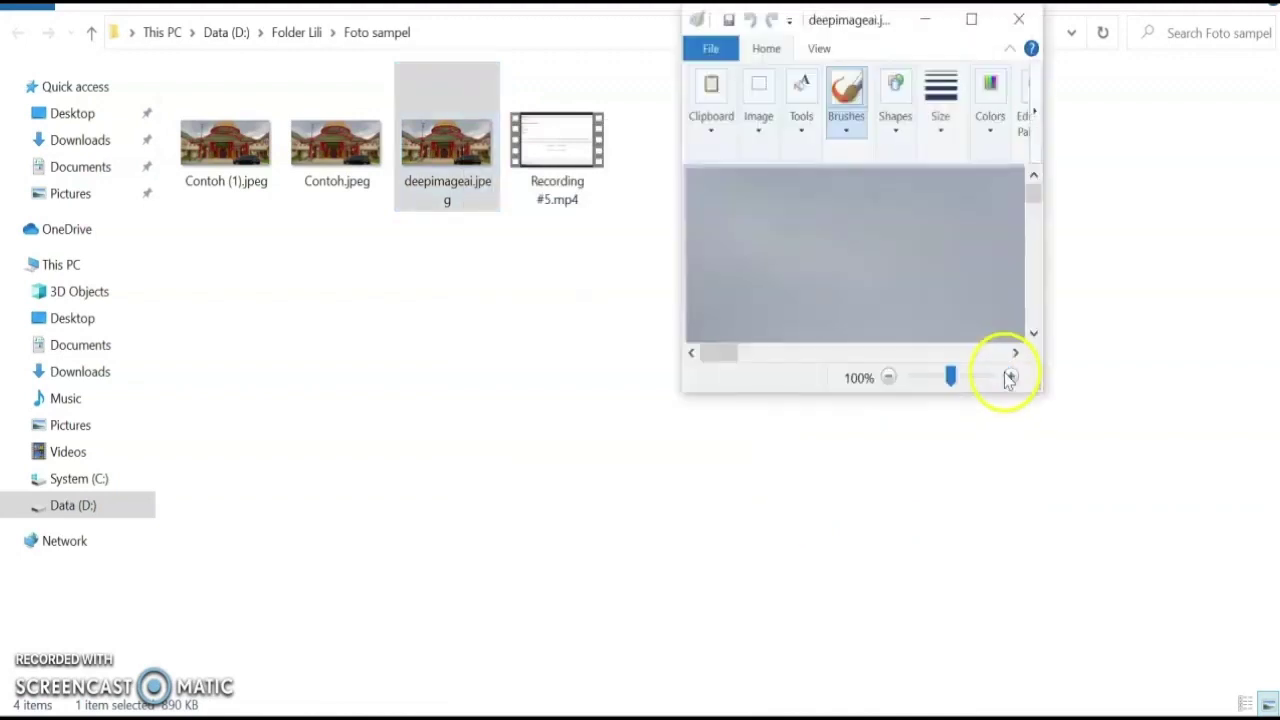
{"action": "left_click", "coordinate": [968, 22]}
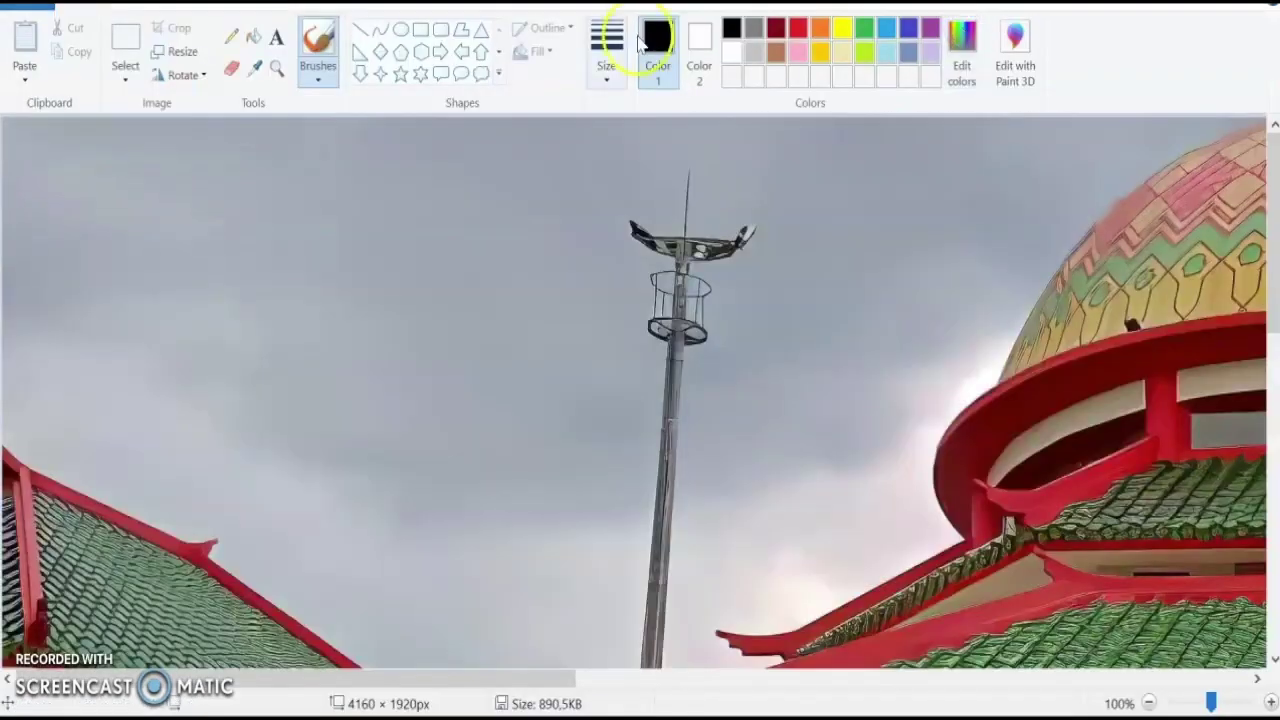
{"action": "left_click", "coordinate": [1152, 706]}
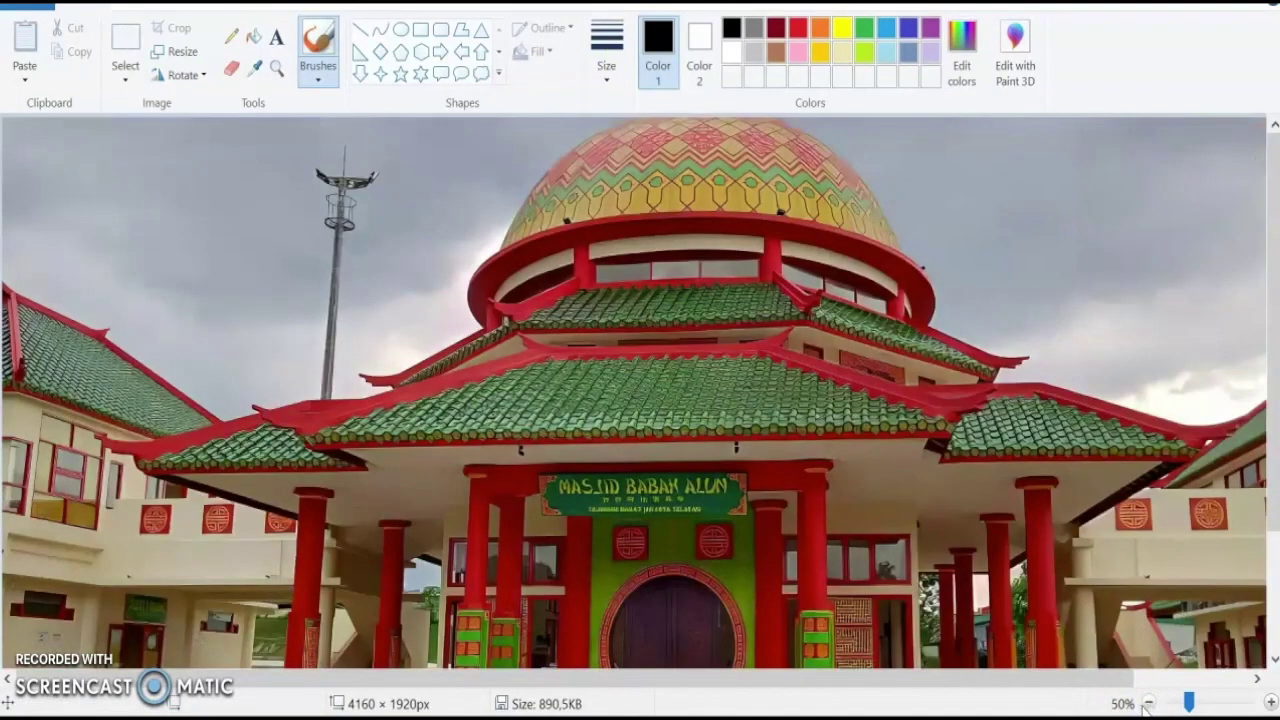
{"action": "left_click", "coordinate": [1148, 704]}
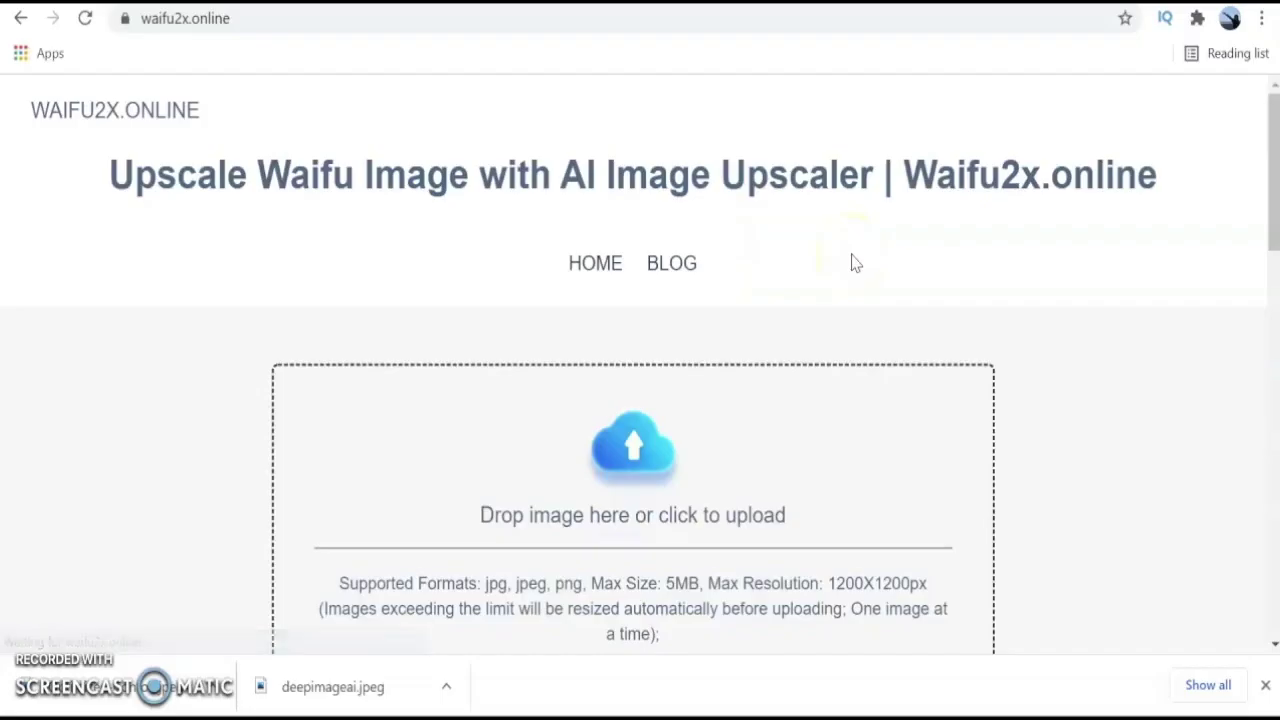
- Upload Contoh.jpeg from the Foto sampel folder to the Waifu2x.online image upscaler
{"action": "scroll", "coordinate": [853, 263], "scroll_direction": "down", "scroll_amount": 1}
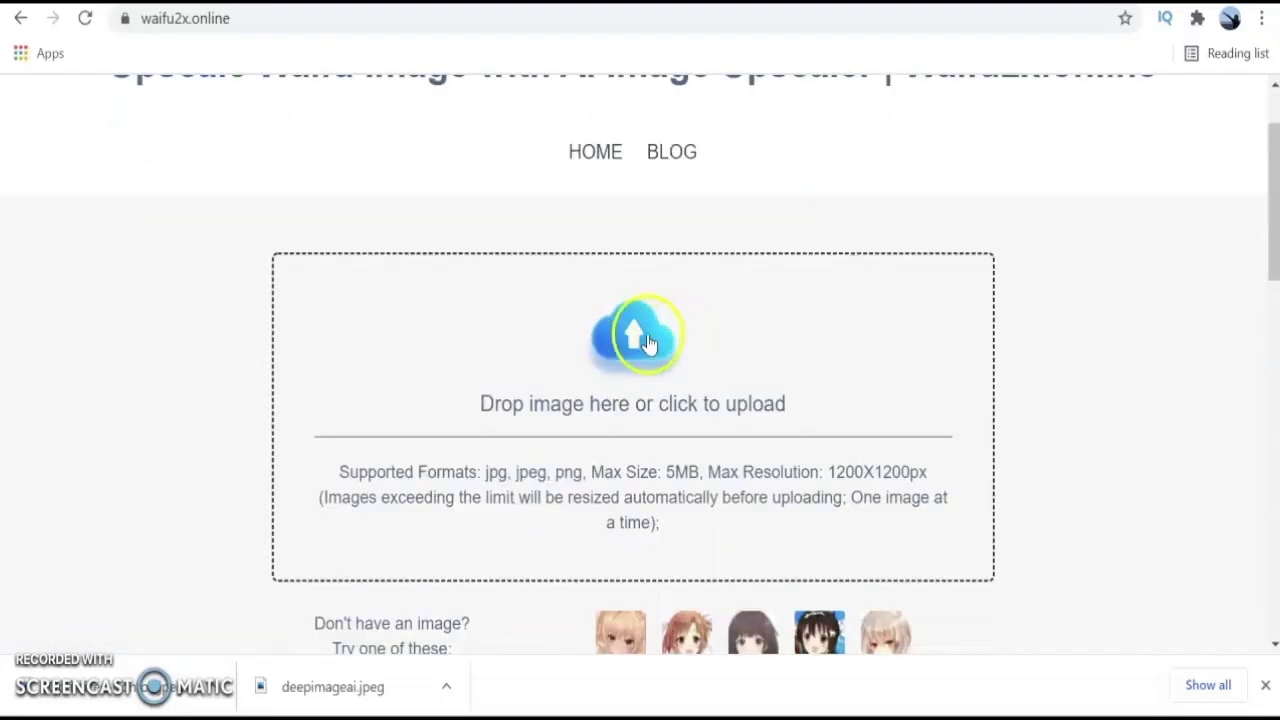
{"action": "left_click", "coordinate": [968, 280]}
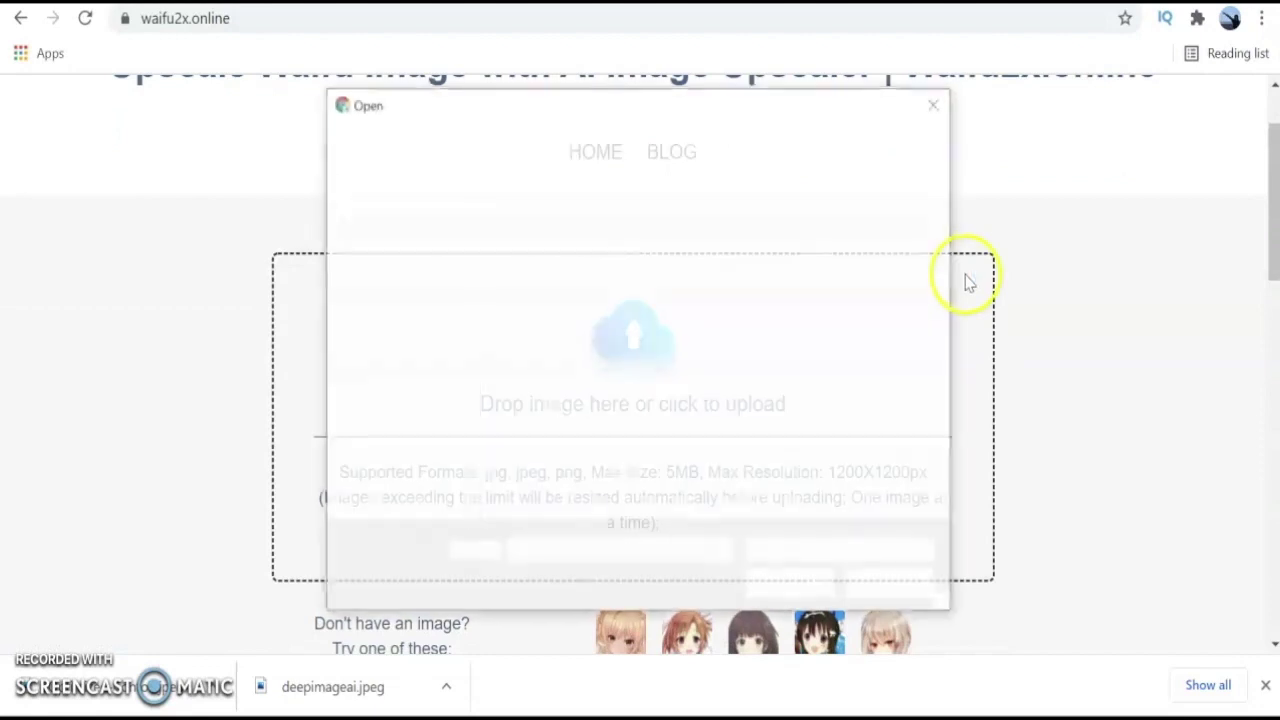
{"action": "left_click", "coordinate": [582, 245]}
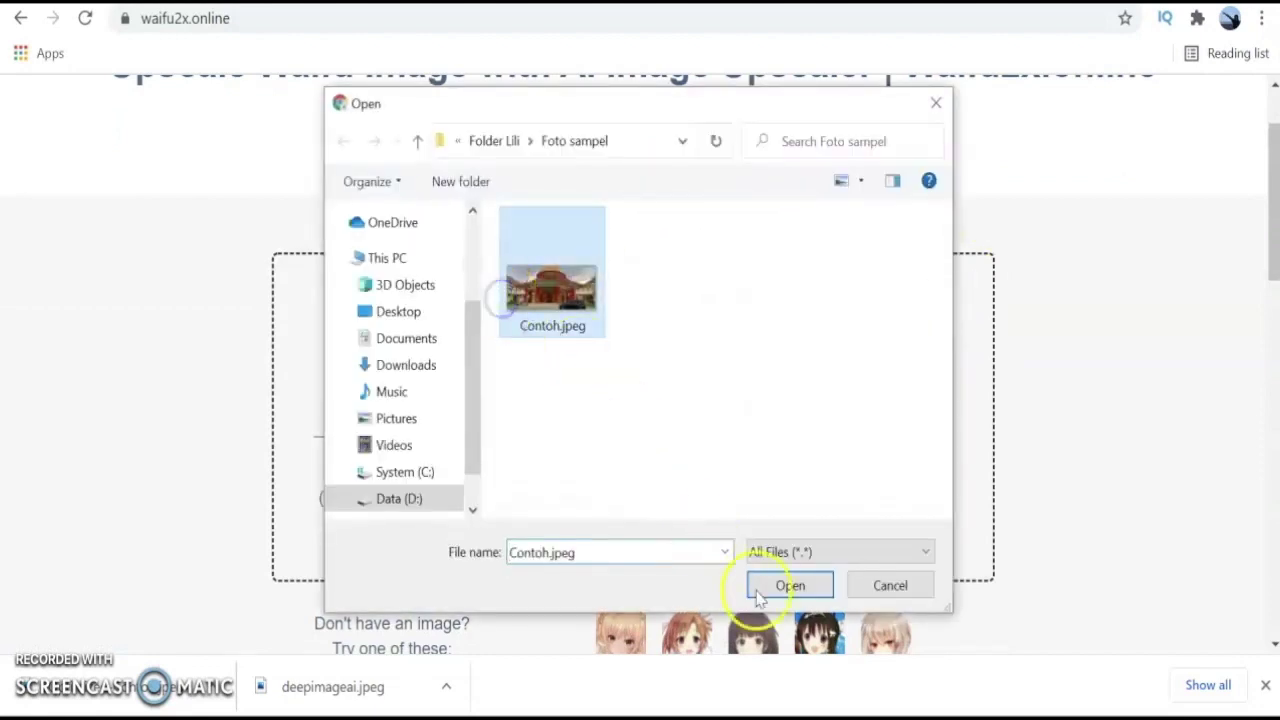
{"action": "left_click", "coordinate": [790, 590]}
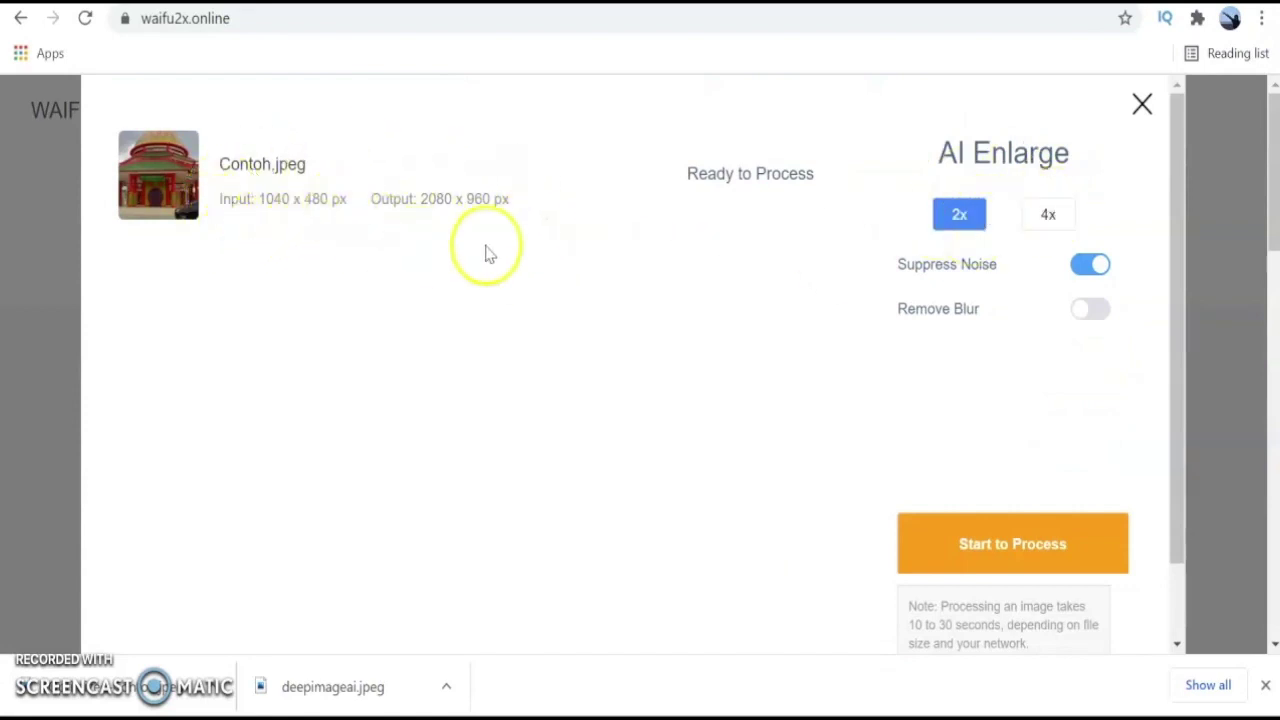
- Set the AI Enlarge factor for Contoh.jpeg to 4x and process the image
{"action": "left_click", "coordinate": [1052, 218]}
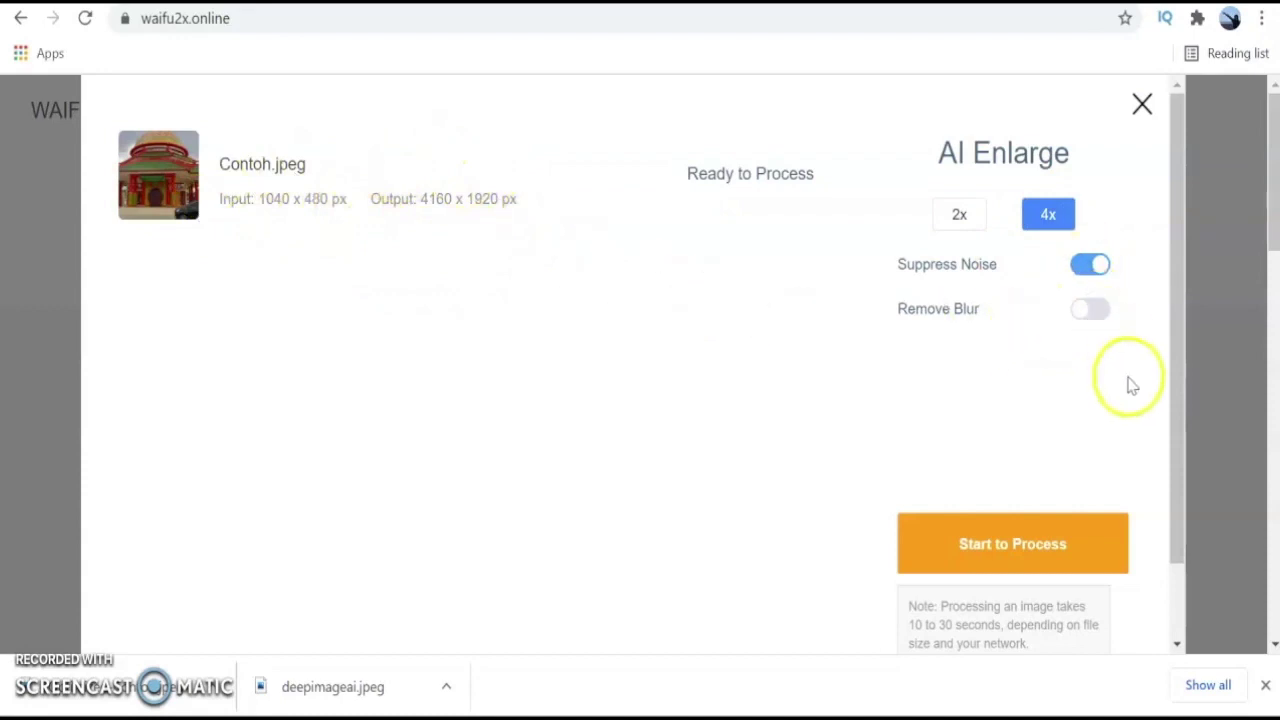
{"action": "scroll", "coordinate": [1130, 385], "scroll_direction": "down", "scroll_amount": 1}
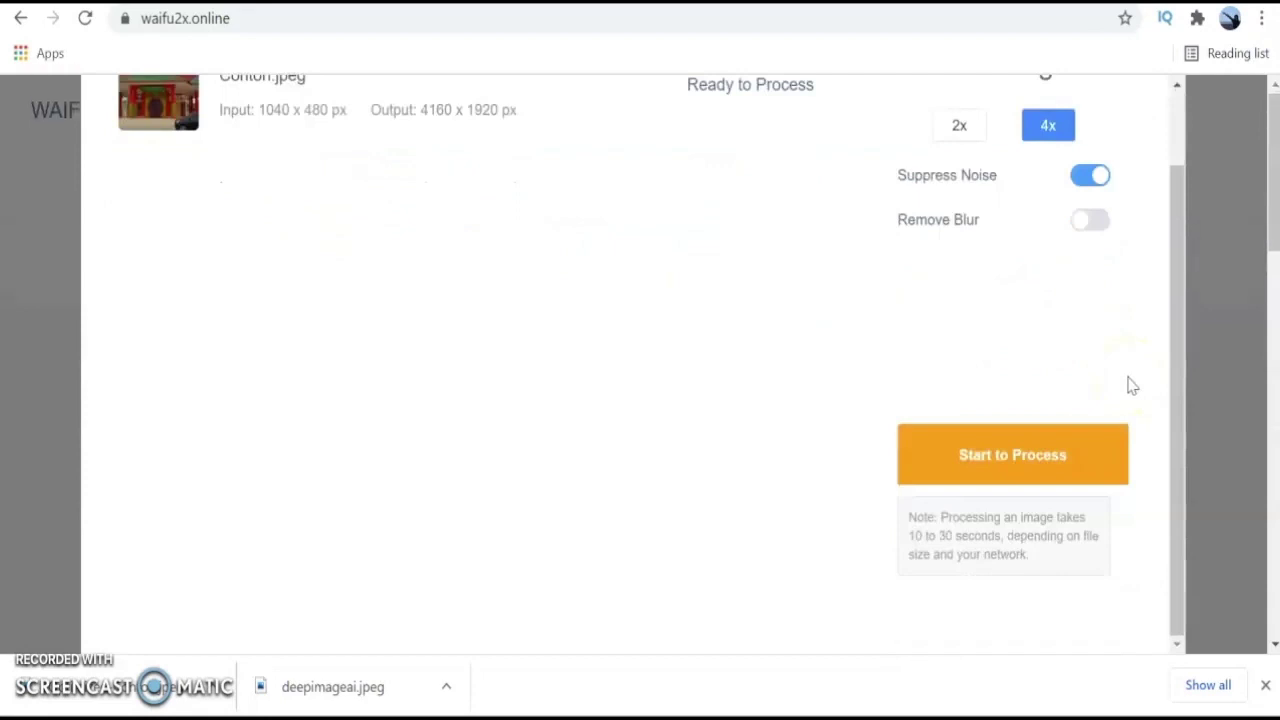
{"action": "scroll", "coordinate": [765, 388], "scroll_direction": "up", "scroll_amount": 1}
{"action": "left_click", "coordinate": [976, 553]}
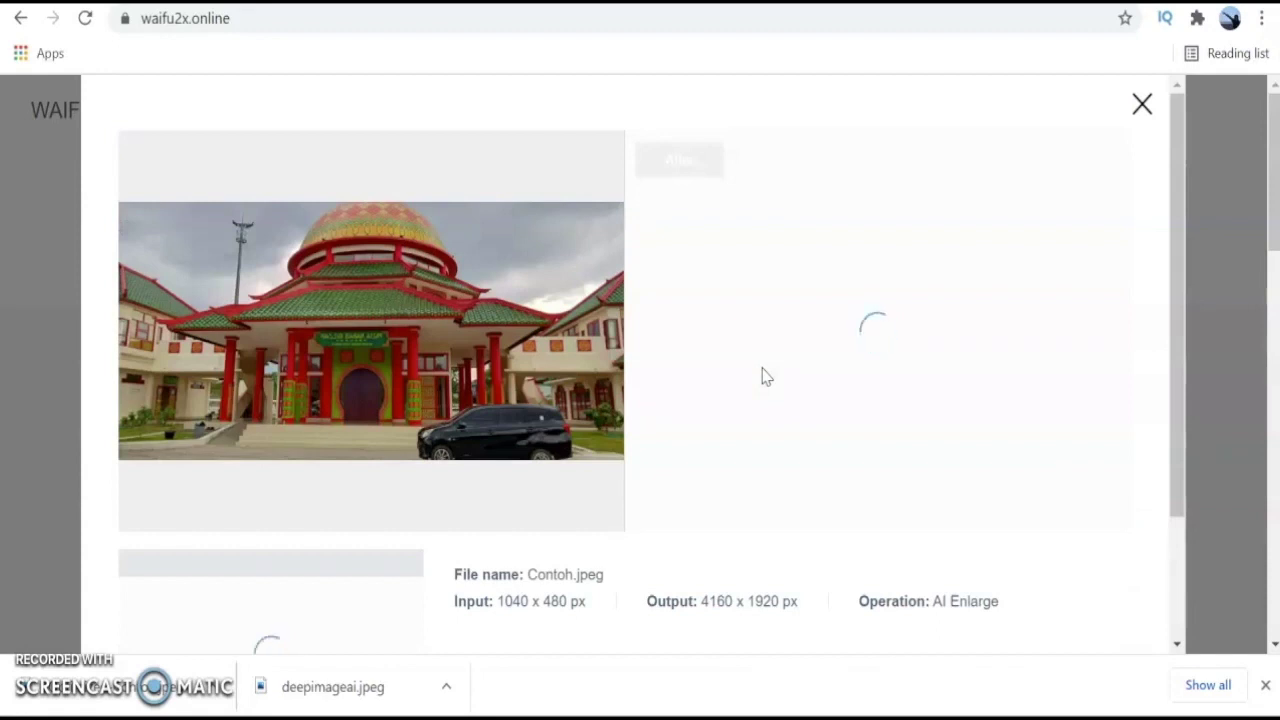
{"action": "left_click", "coordinate": [793, 445]}
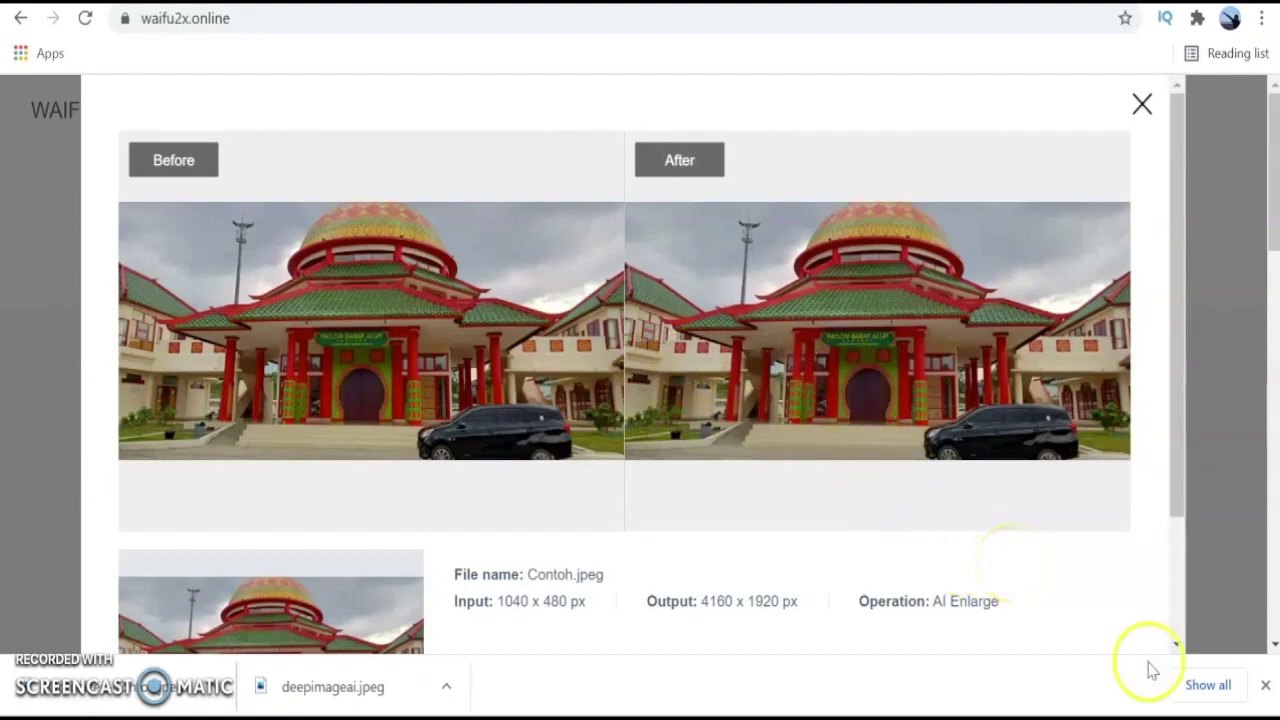
- Download the enlarged image and save it in the Foto sampel folder as Contoh.png, of type PNG Image
{"action": "left_click", "coordinate": [1176, 644]}
{"action": "left_click", "coordinate": [1176, 644]}
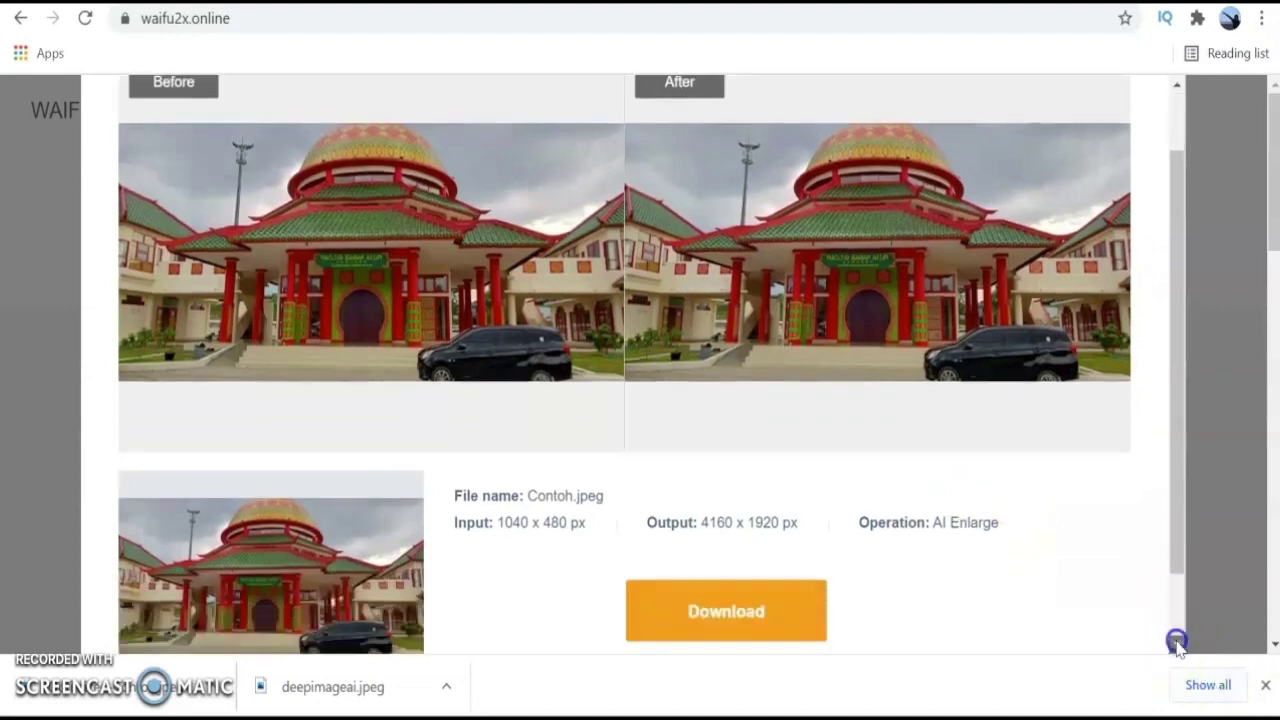
{"action": "left_click", "coordinate": [1176, 644]}
{"action": "left_click", "coordinate": [1176, 644]}
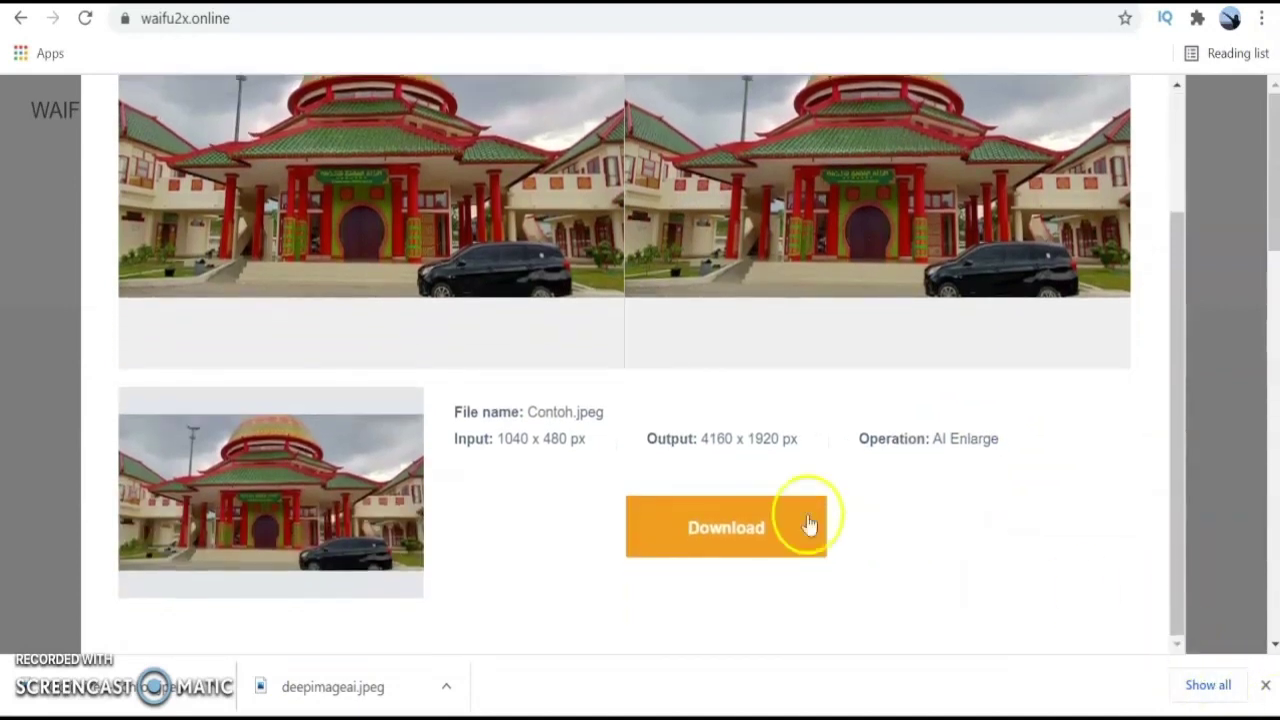
{"action": "left_click", "coordinate": [740, 521]}
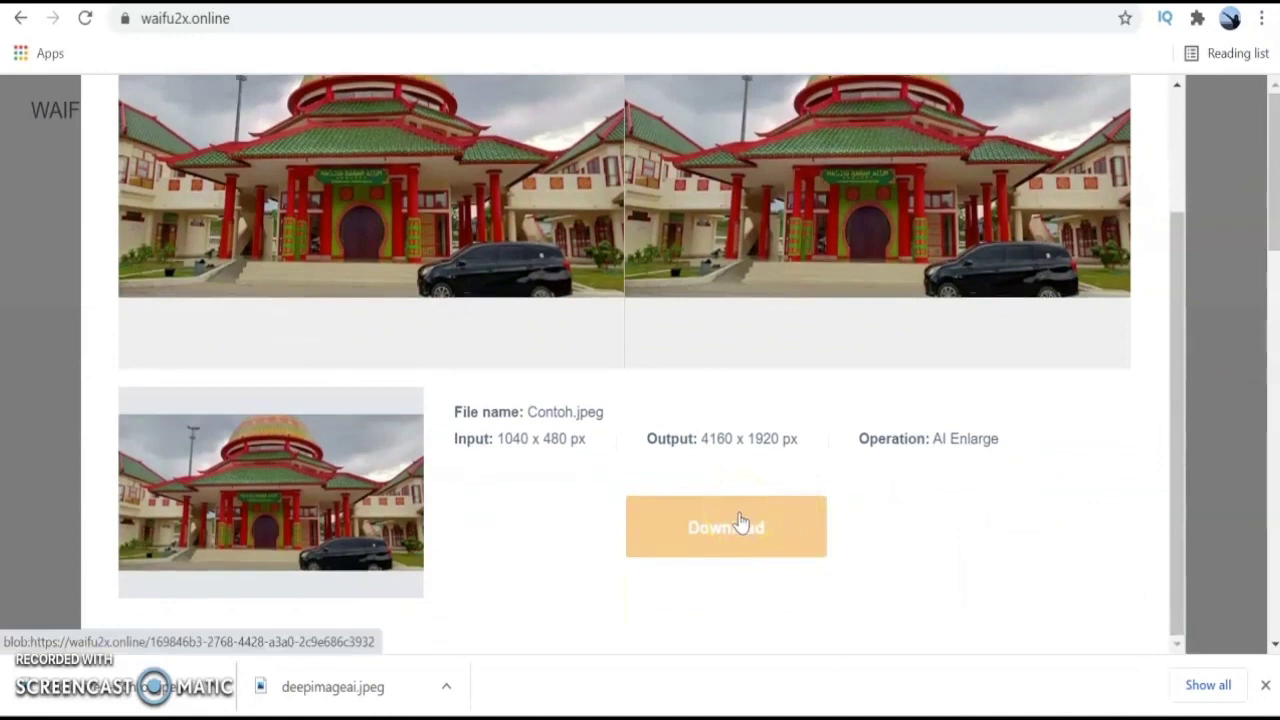
{"action": "left_click", "coordinate": [1019, 515]}
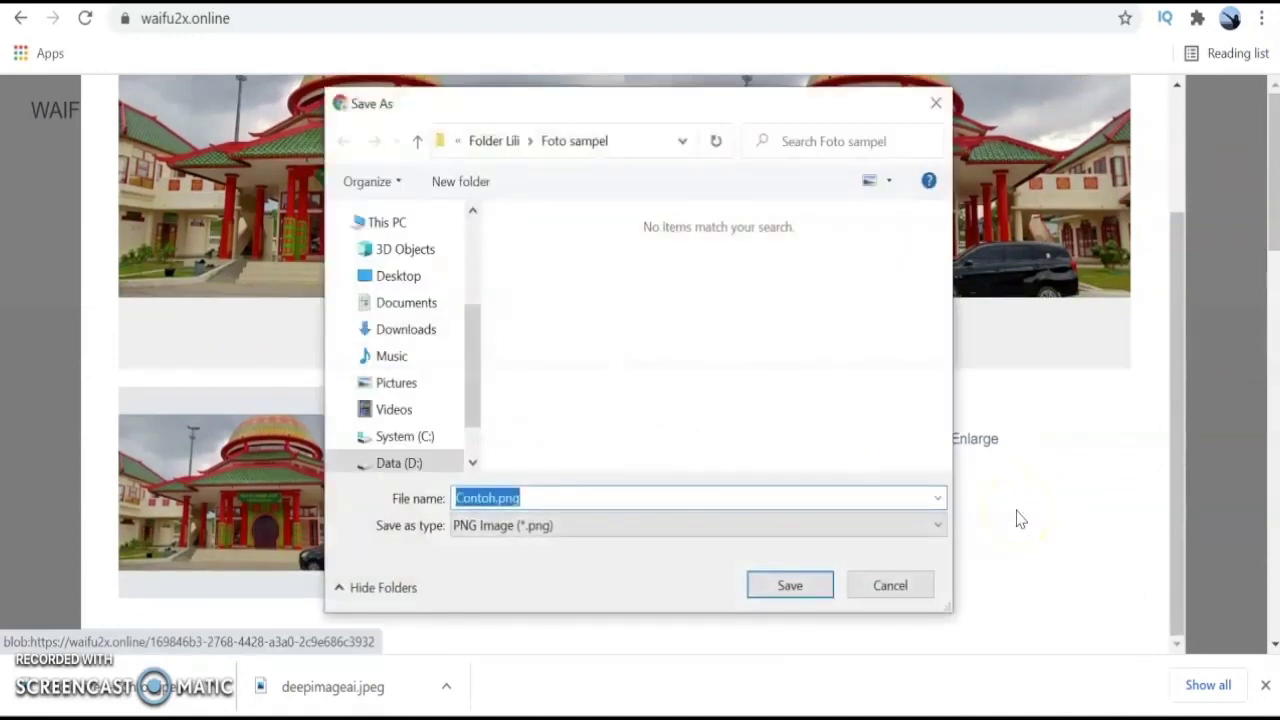
{"action": "left_click", "coordinate": [690, 526]}
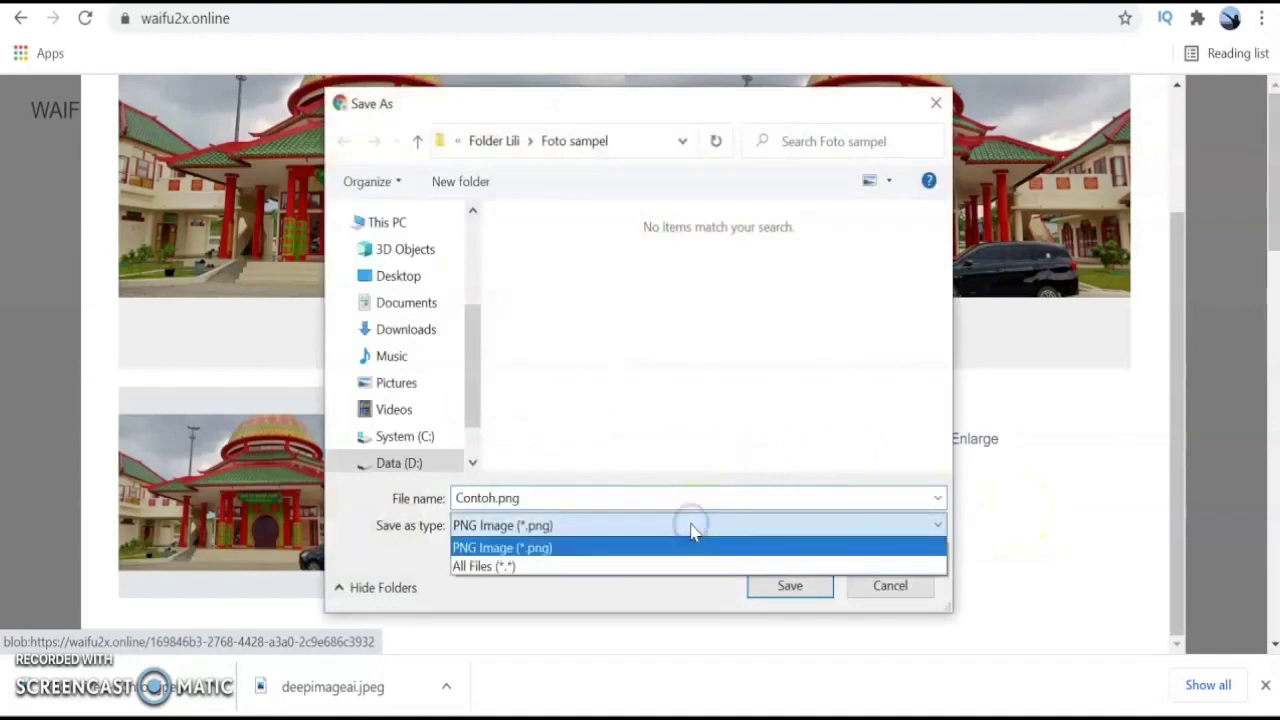
{"action": "left_click", "coordinate": [693, 545]}
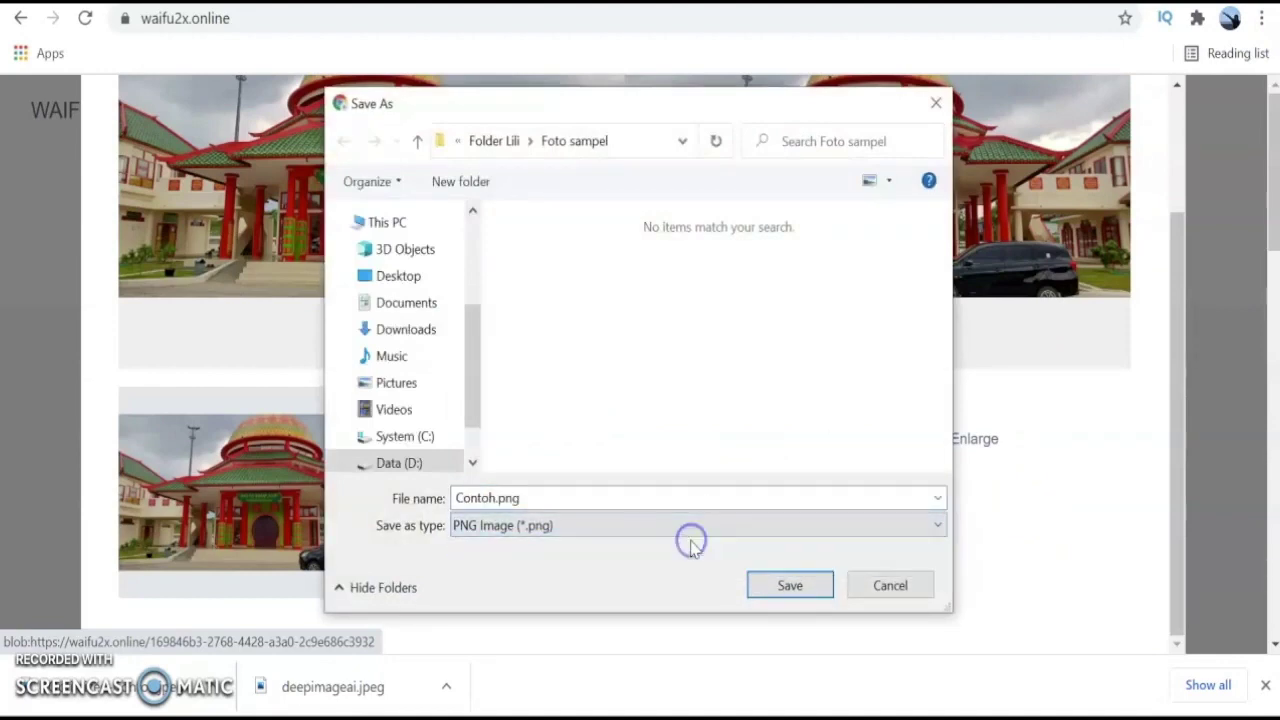
{"action": "left_click", "coordinate": [800, 591]}
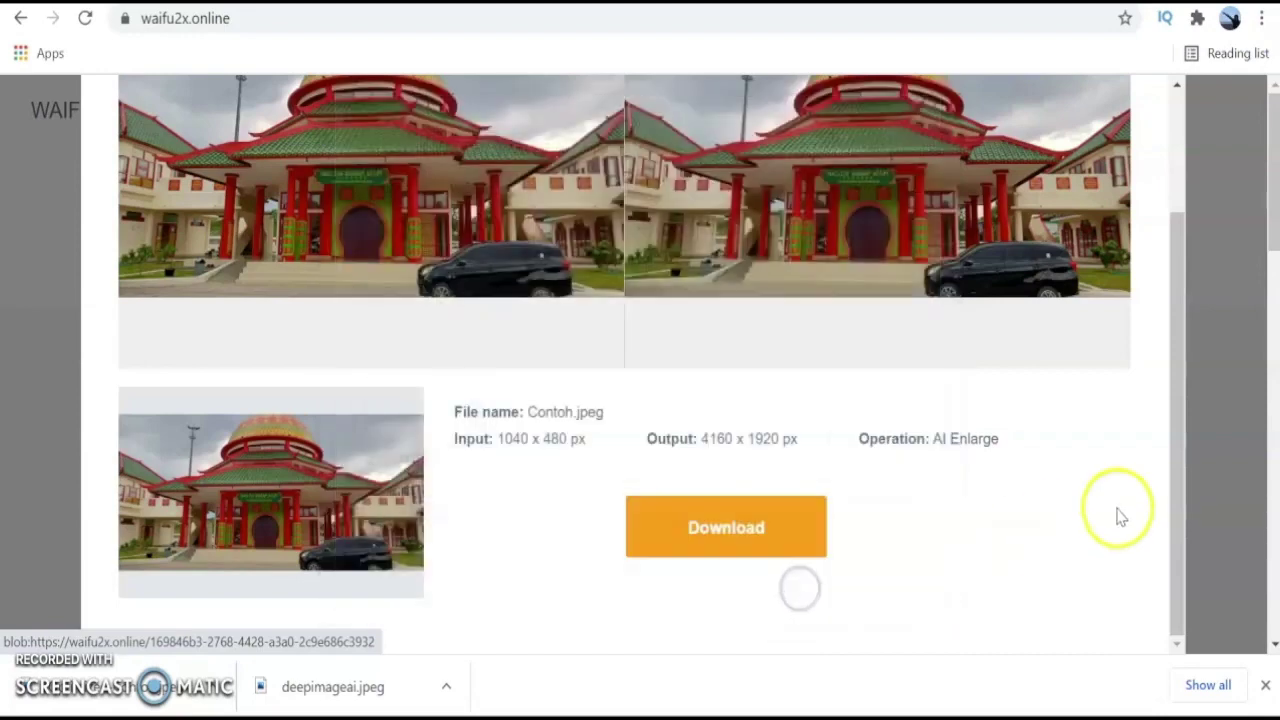